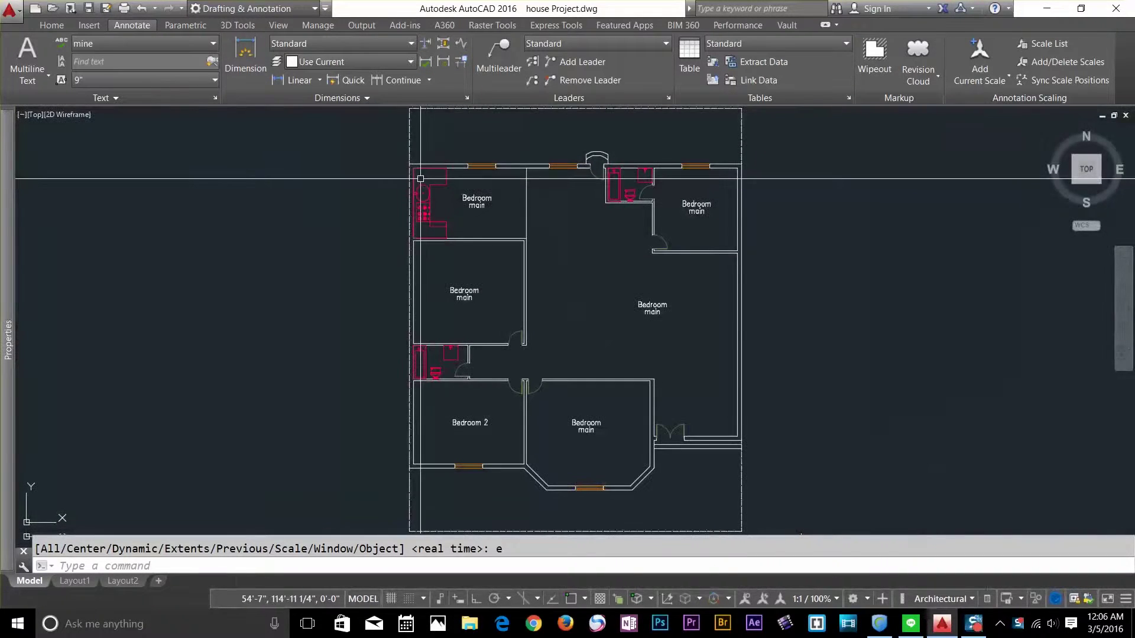
# Check the dimension types list, then open the Dimension Style Manager from the Annotate tab
pyautogui.click(49, 26)
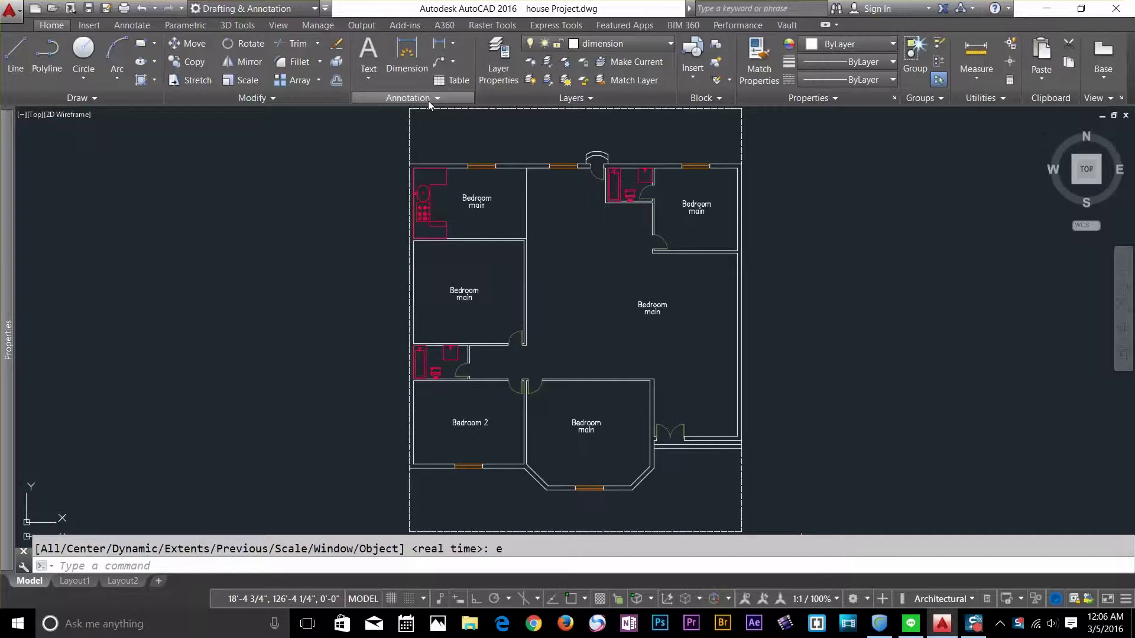
pyautogui.click(454, 44)
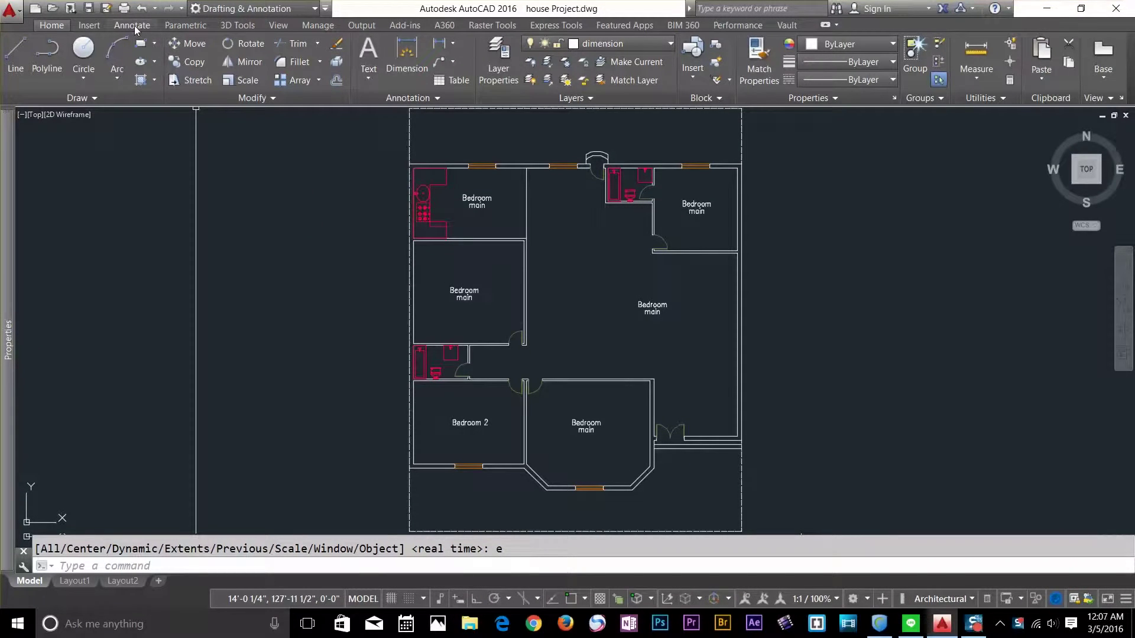
pyautogui.click(134, 25)
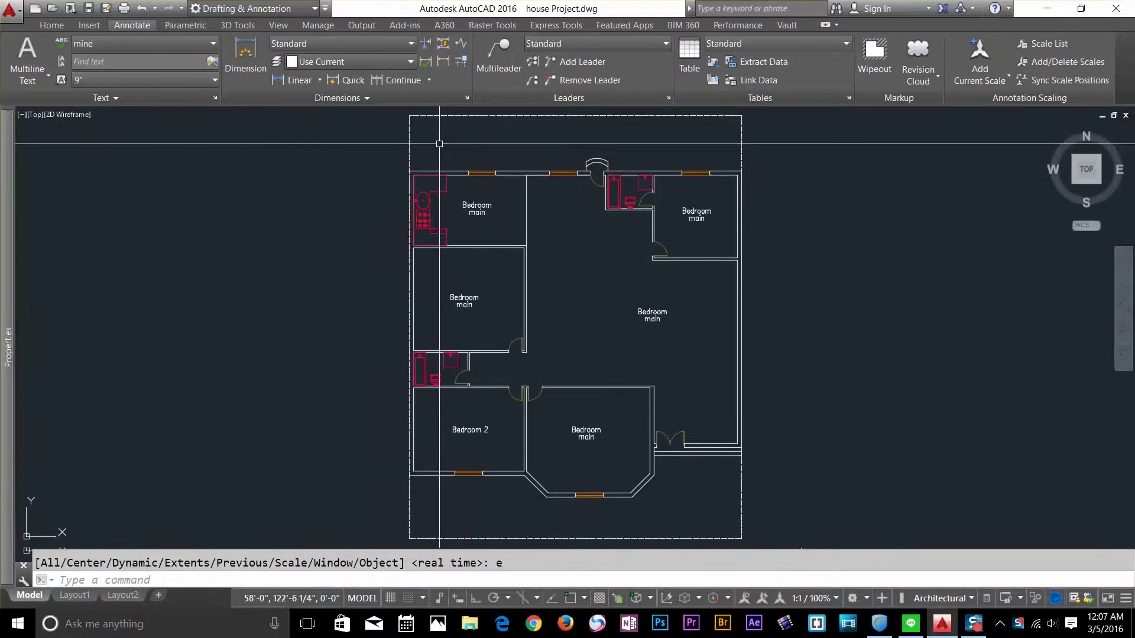
pyautogui.click(467, 99)
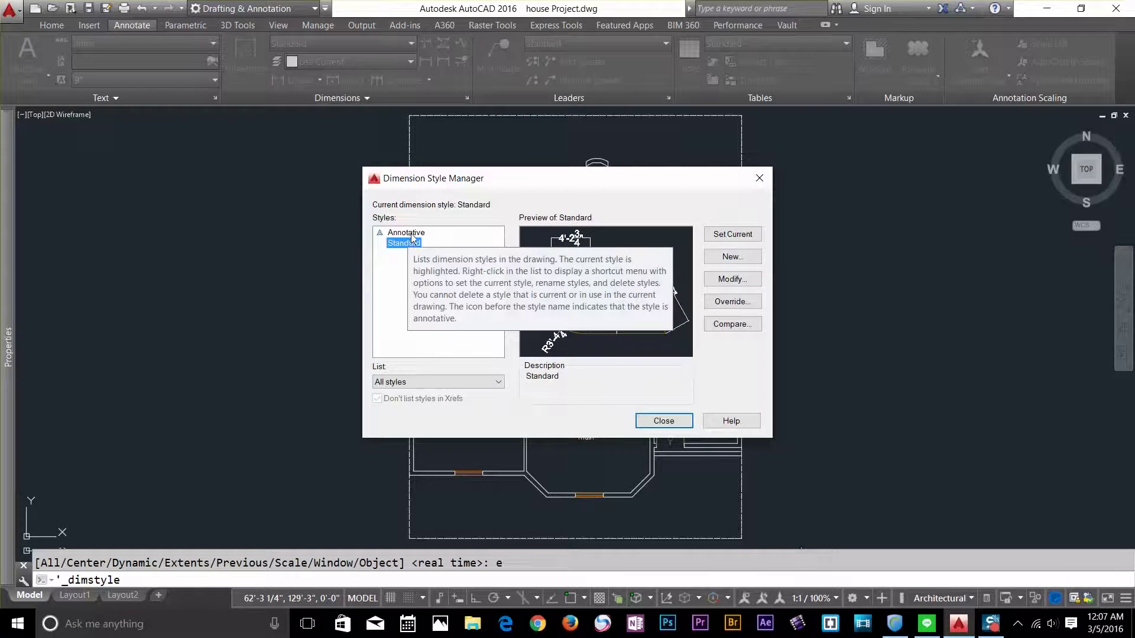
# Create a new dimension style named mydstyle based on Standard
pyautogui.click(731, 257)
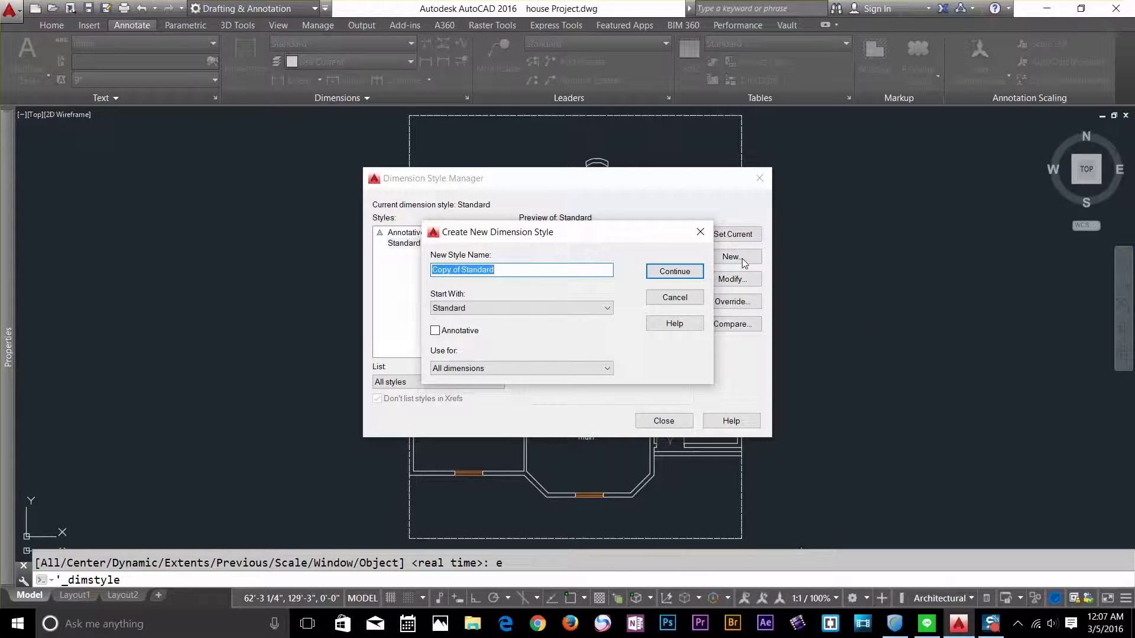
pyautogui.write('mydstyle')
pyautogui.press('Return')
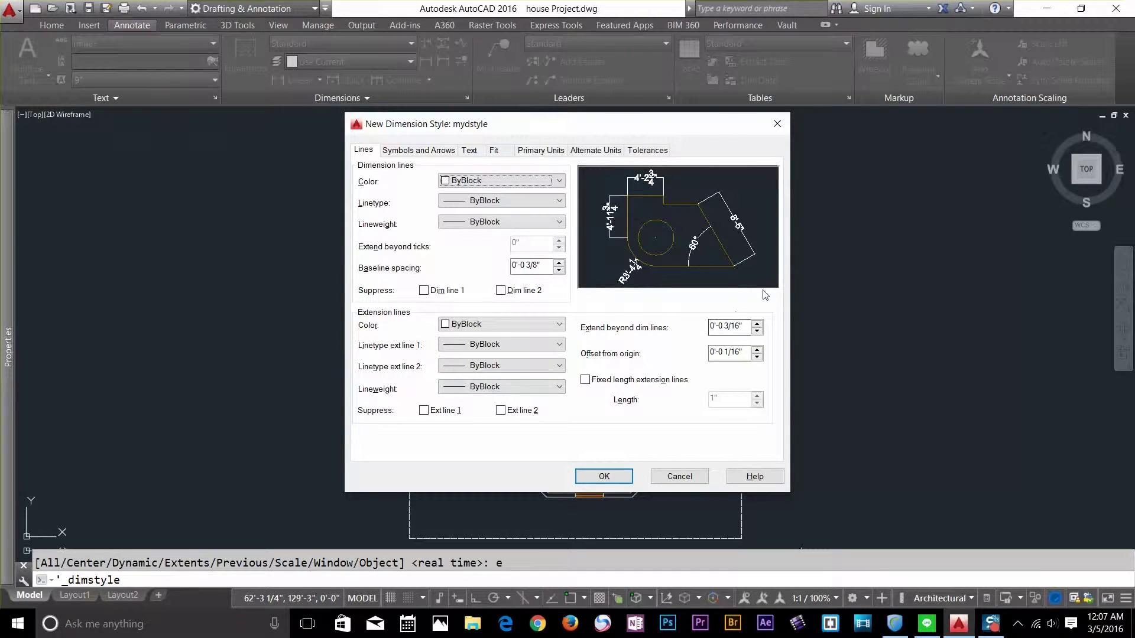
# Set dimension line colour to ByLayer, leaving both dimension lines unsuppressed
pyautogui.click(476, 182)
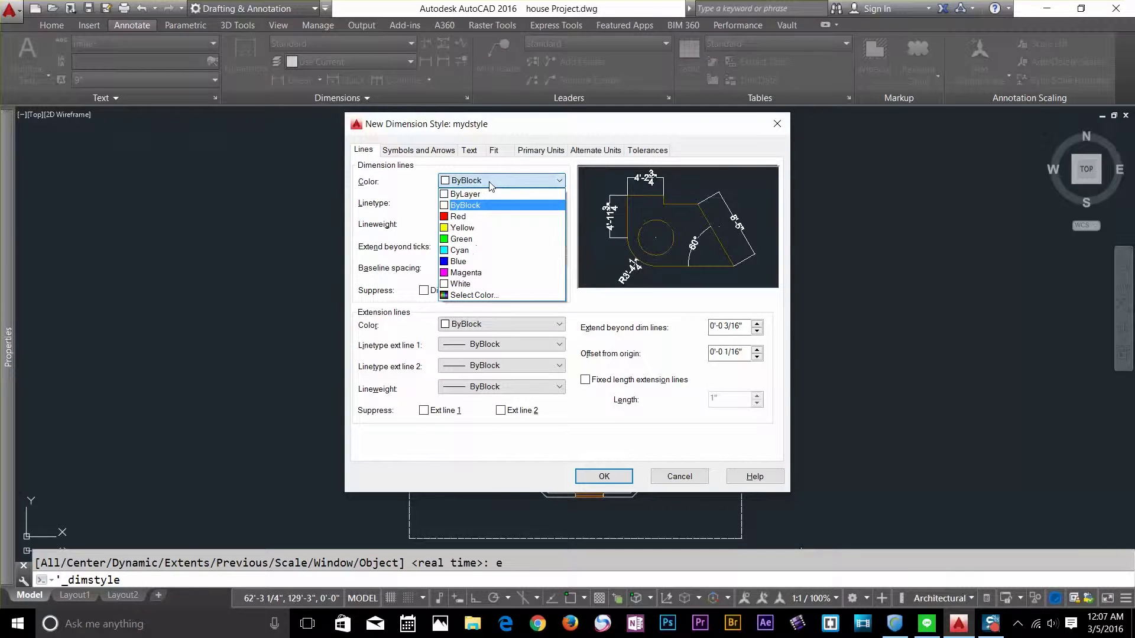
pyautogui.click(467, 217)
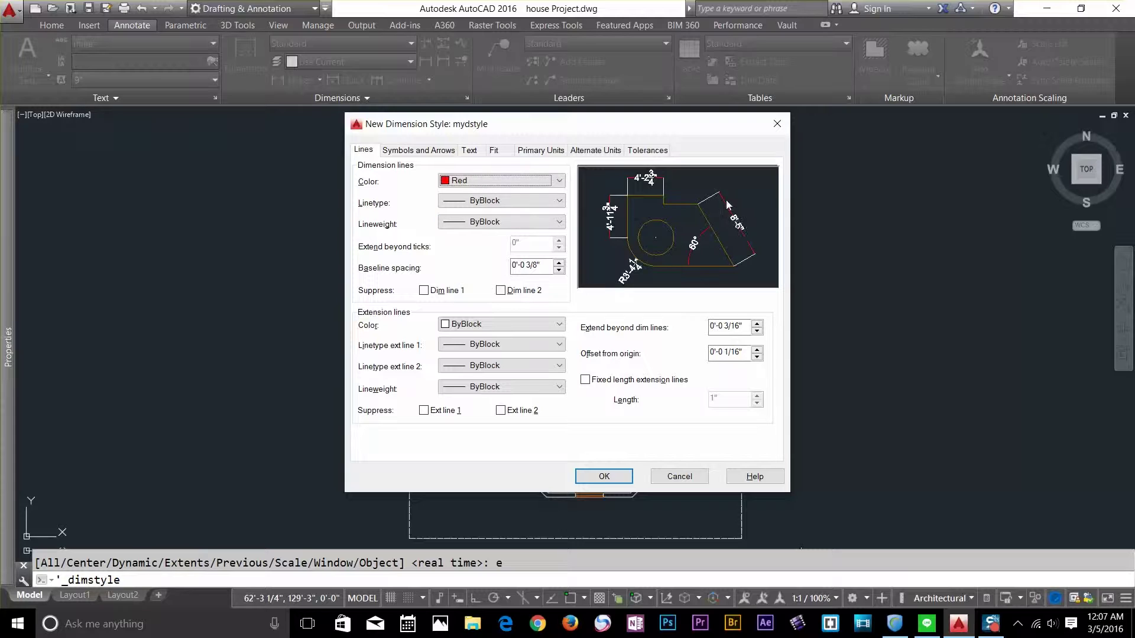
pyautogui.click(456, 182)
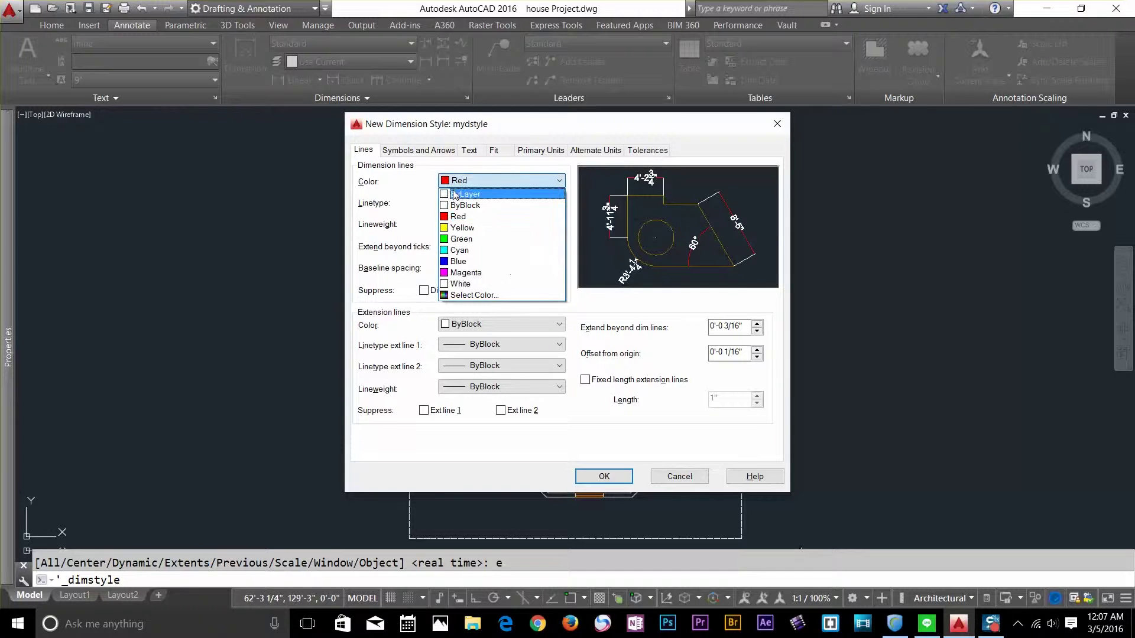
pyautogui.click(455, 199)
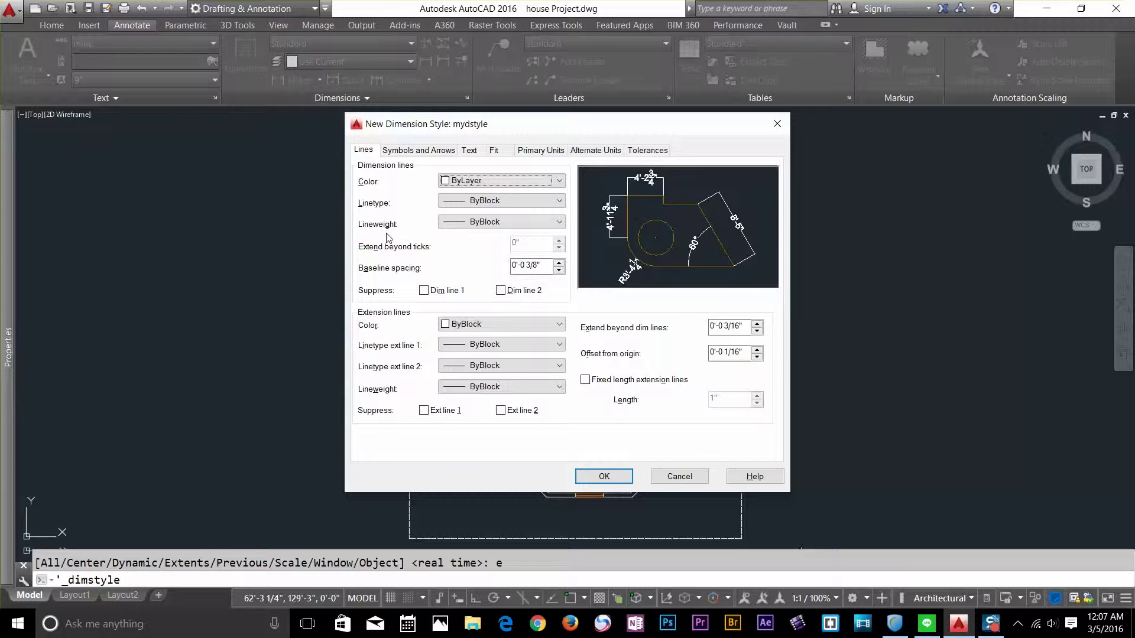
pyautogui.click(423, 291)
pyautogui.click(423, 290)
pyautogui.click(500, 291)
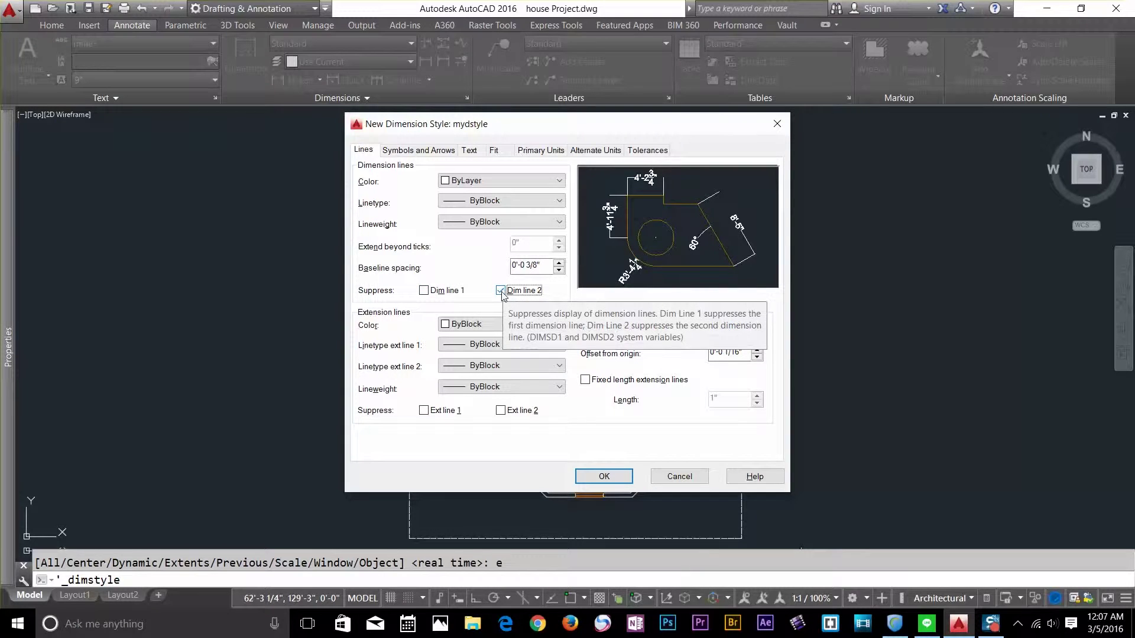
pyautogui.click(501, 291)
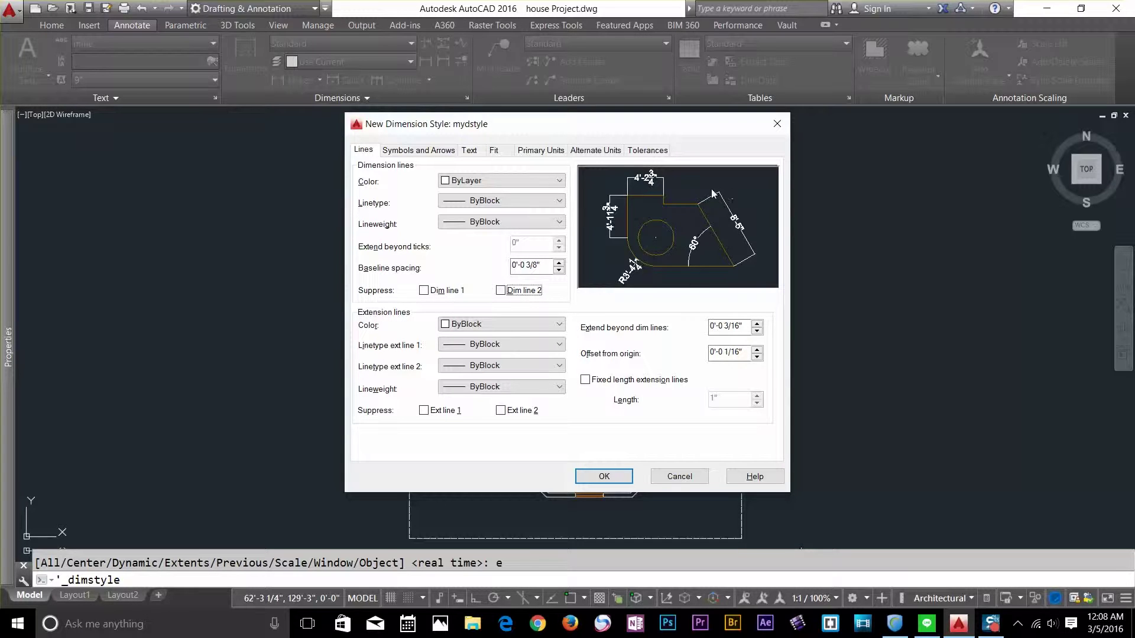
# Set extension line colour to ByLayer after briefly trying red
pyautogui.click(467, 333)
pyautogui.click(467, 357)
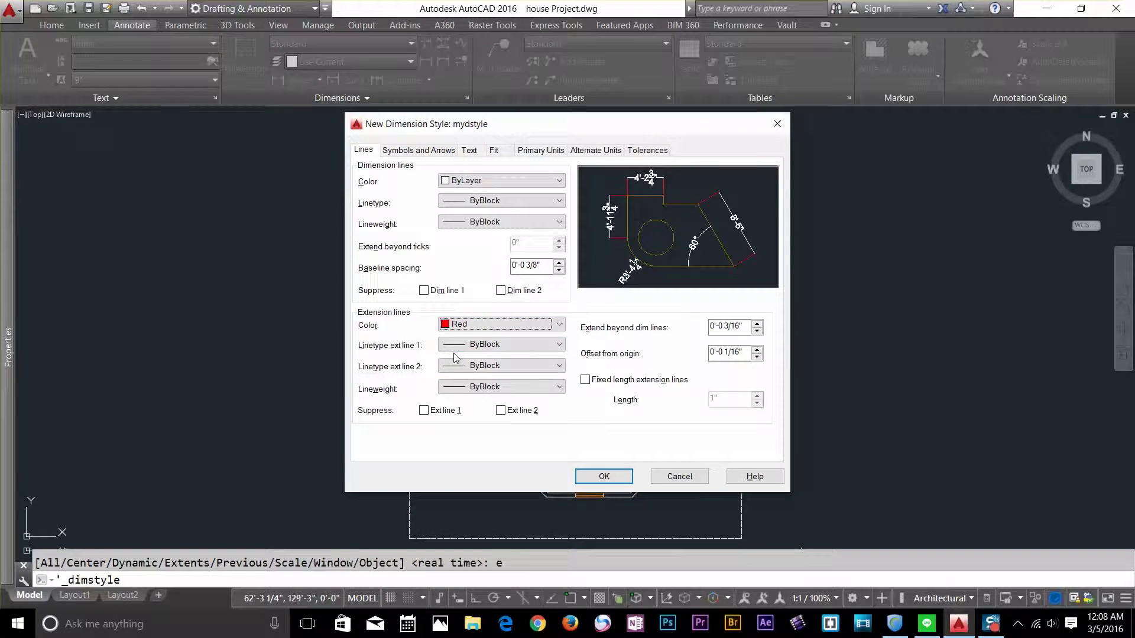
pyautogui.click(447, 413)
pyautogui.click(477, 327)
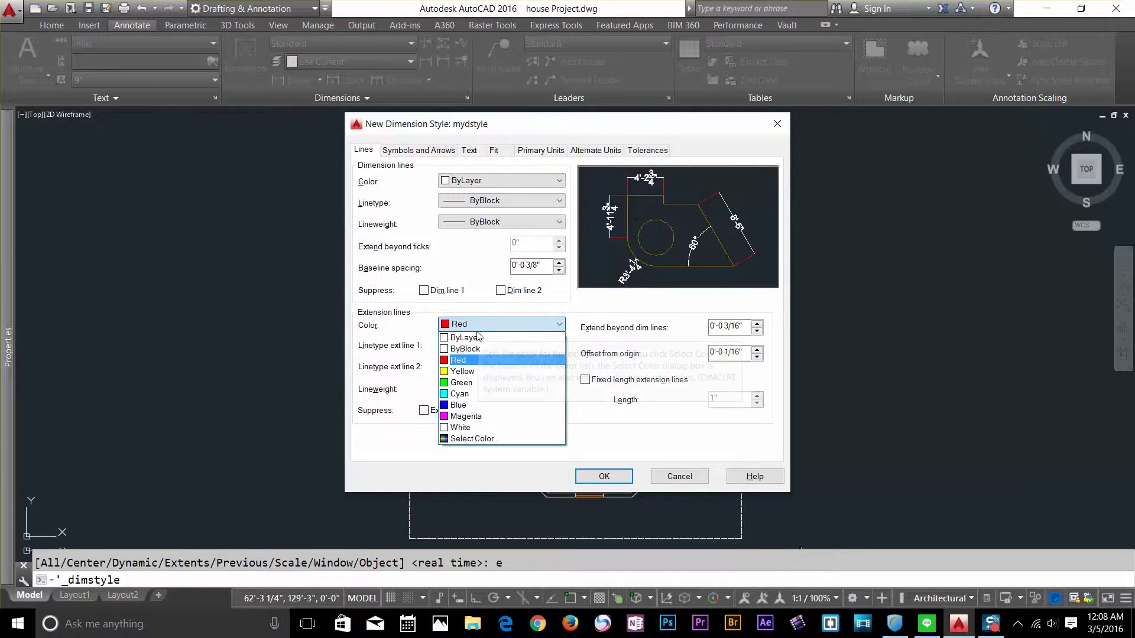
pyautogui.click(467, 338)
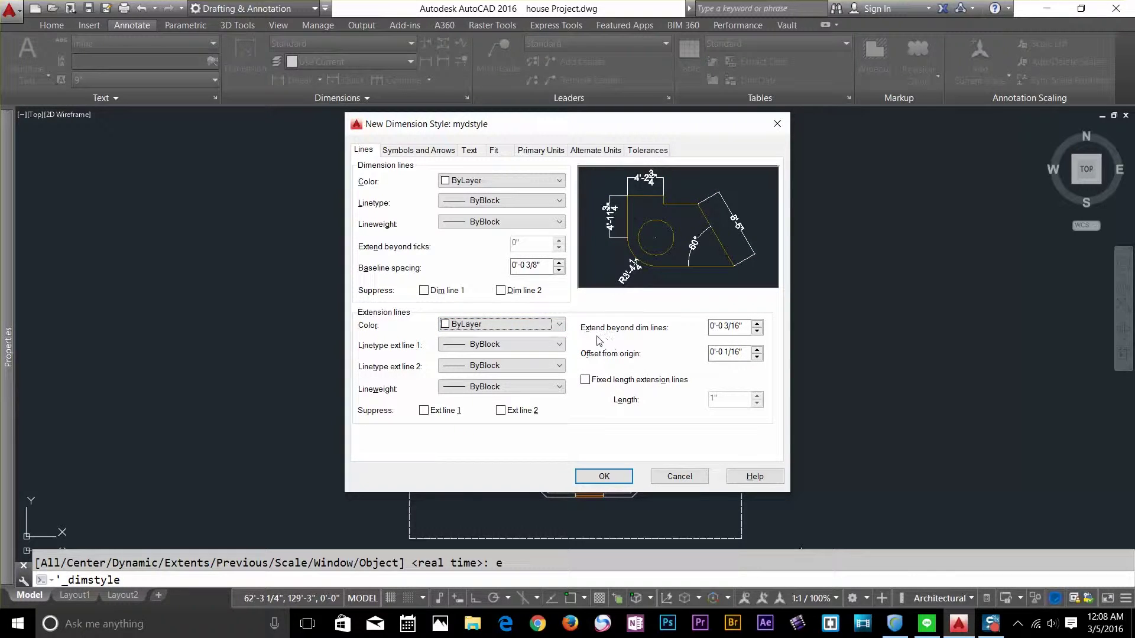
# Adjust Extend beyond dim lines, temporarily setting it to 0
pyautogui.moveTo(711, 330); pyautogui.dragTo(759, 333)
pyautogui.click(758, 326)
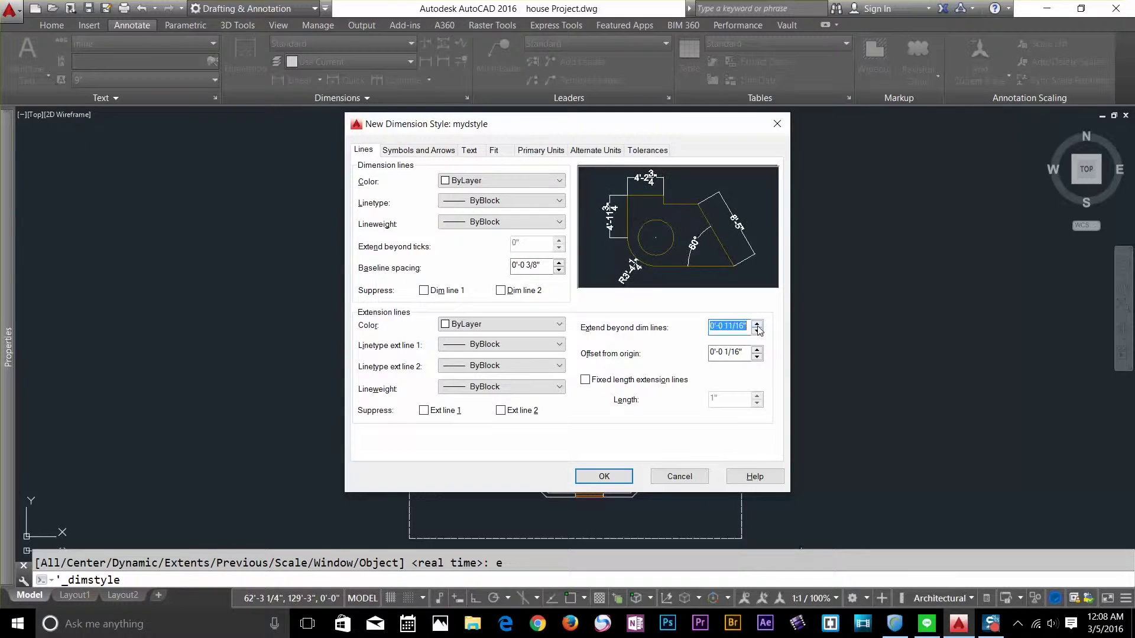
pyautogui.moveTo(758, 327); pyautogui.dragTo(758, 326)
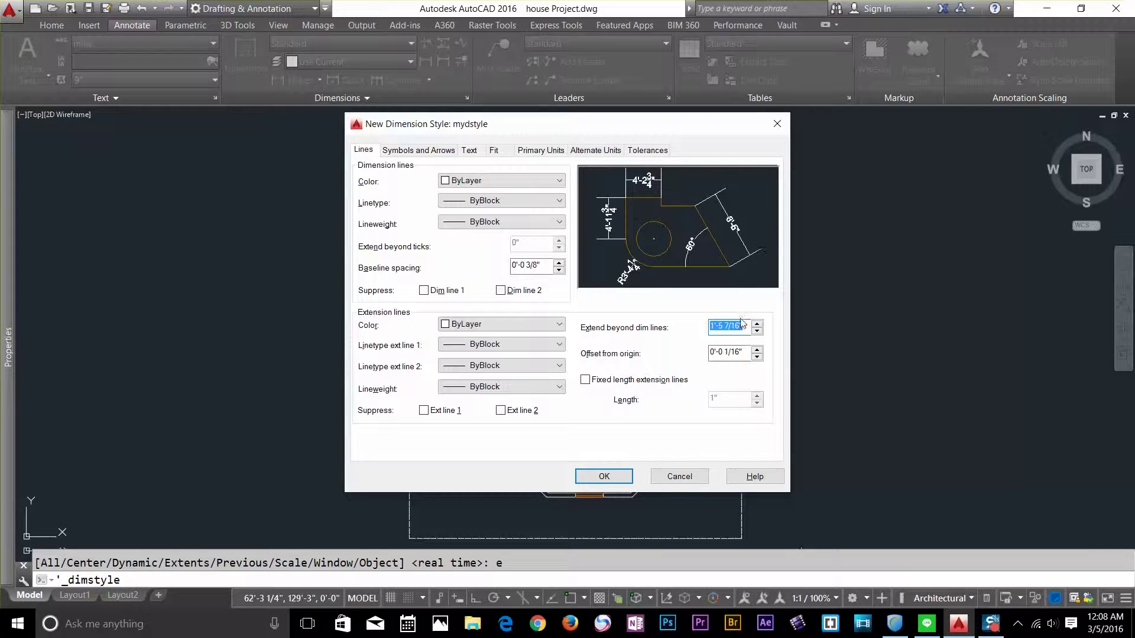
pyautogui.click(757, 330)
pyautogui.moveTo(748, 327); pyautogui.dragTo(709, 327)
pyautogui.write('0')
pyautogui.click(742, 353)
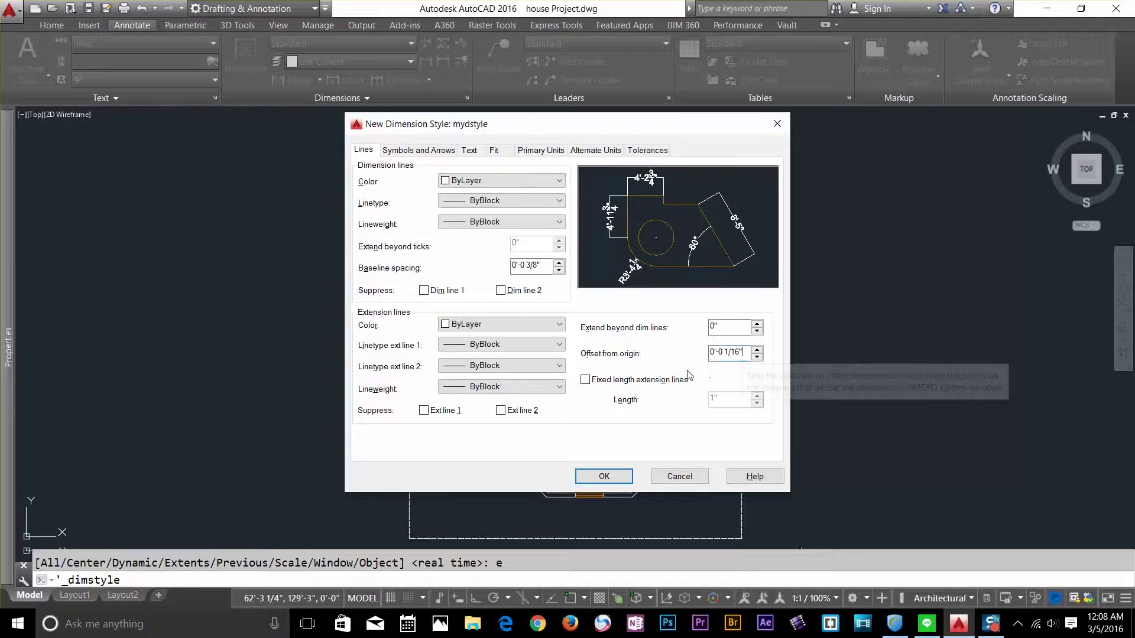
# Set the extension lines' Offset from origin to 0
pyautogui.click(757, 350)
pyautogui.click(758, 350)
pyautogui.click(758, 349)
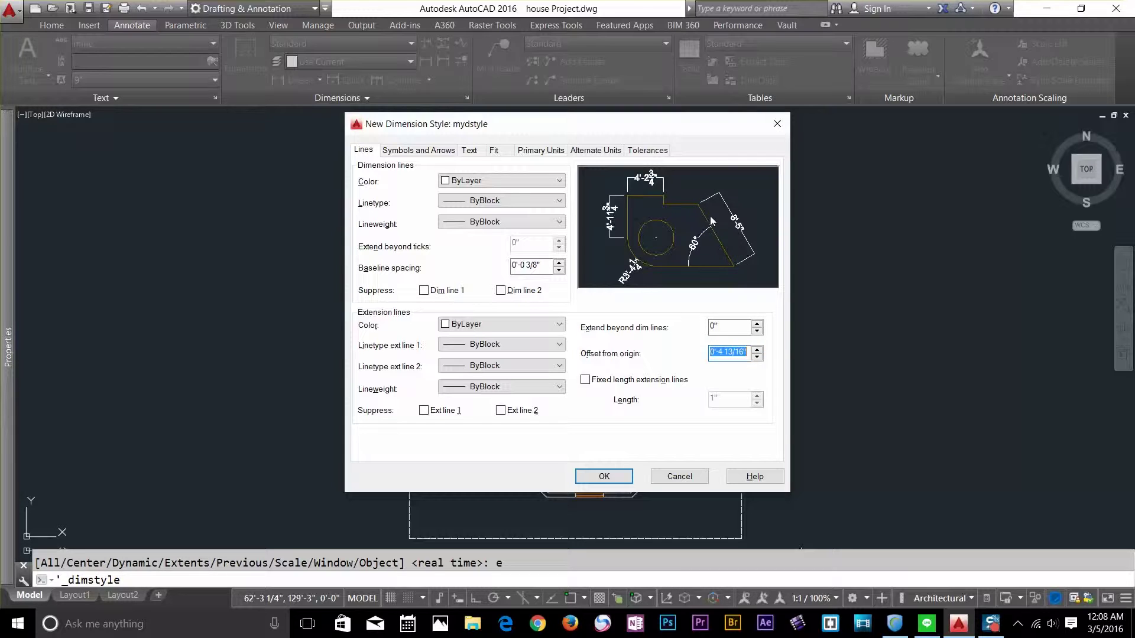
pyautogui.click(758, 357)
pyautogui.click(743, 352)
pyautogui.moveTo(743, 352); pyautogui.dragTo(697, 354)
pyautogui.write('0')
# Set Extend beyond dim lines to 9 and show the Symbols and Arrows settings
pyautogui.doubleClick(746, 330)
pyautogui.click(715, 324)
pyautogui.write('9')
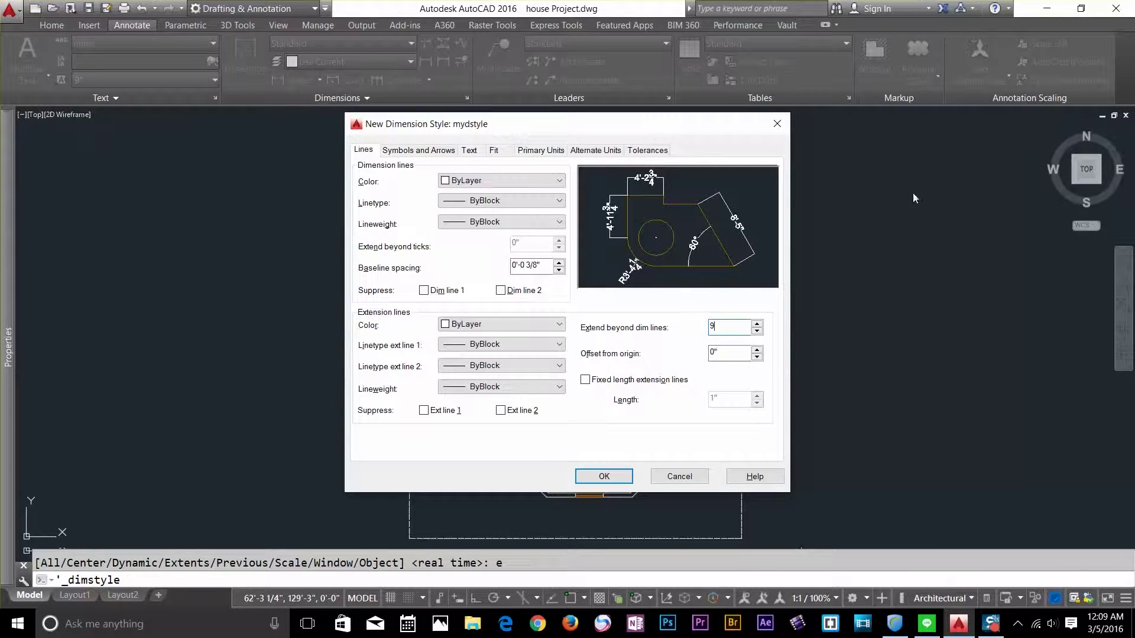
pyautogui.click(409, 154)
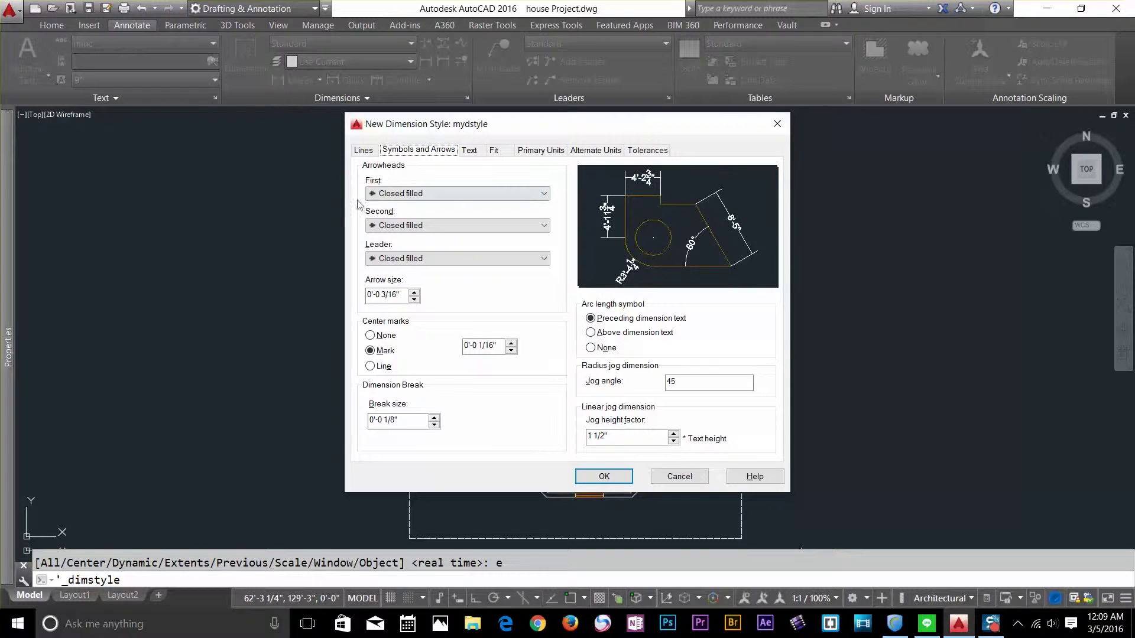
# Use Architectural tick arrowheads and set Extend beyond ticks to 3 1/2"
pyautogui.click(381, 194)
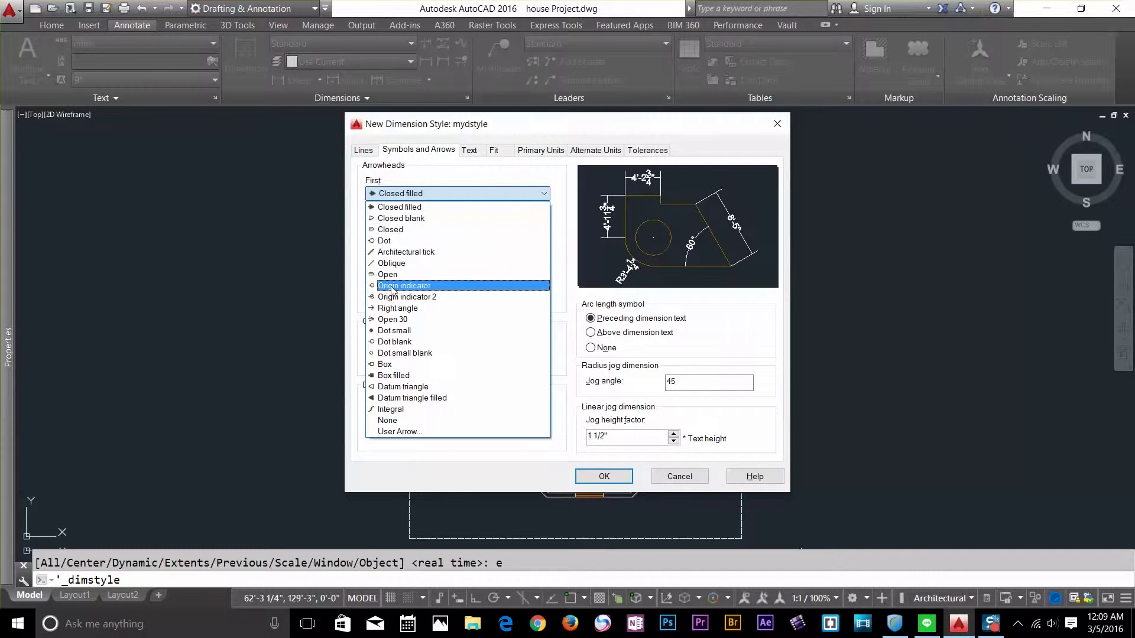
pyautogui.click(402, 252)
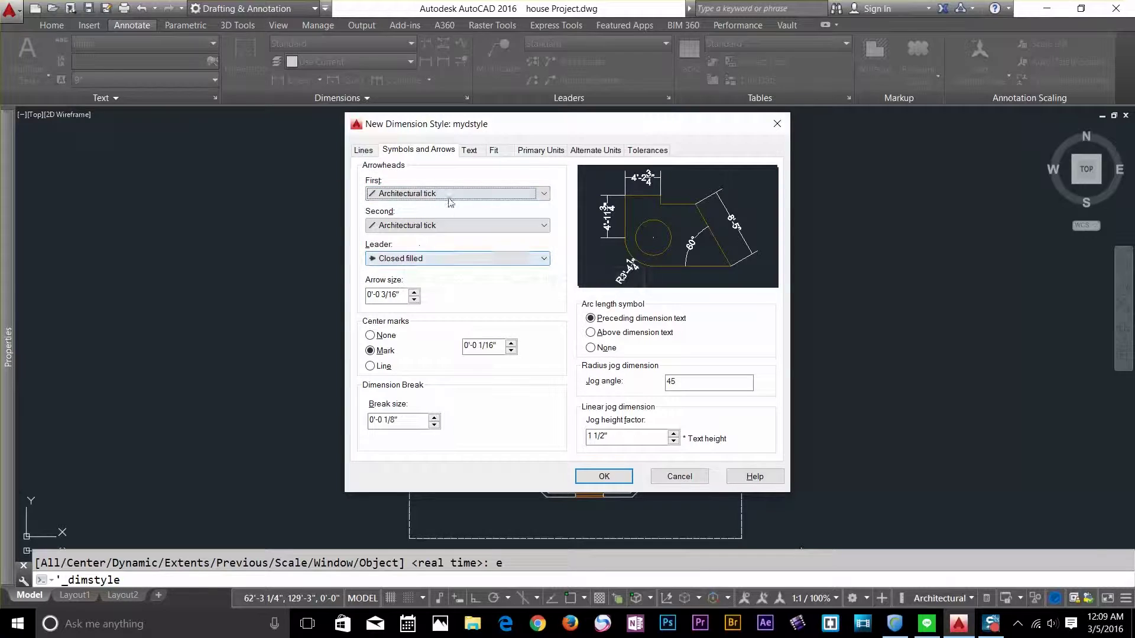
pyautogui.click(369, 152)
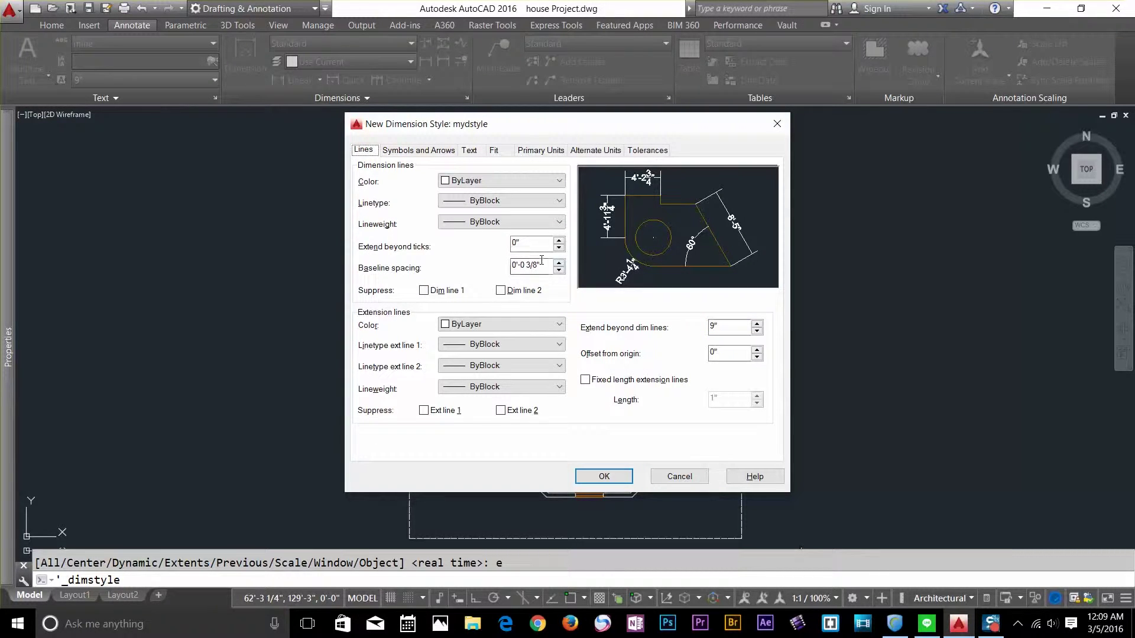
pyautogui.click(559, 241)
pyautogui.click(561, 241)
pyautogui.click(561, 241)
pyautogui.click(559, 247)
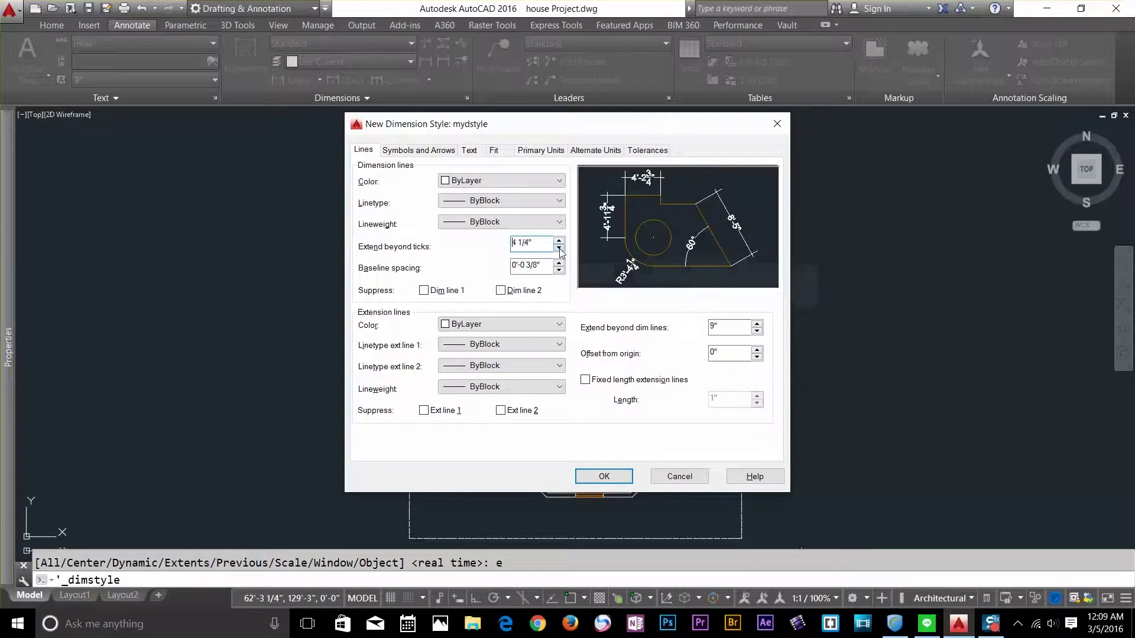
# Experiment with larger arrowhead sizes on the Symbols and Arrows tab
pyautogui.click(451, 153)
pyautogui.click(414, 292)
pyautogui.click(415, 292)
pyautogui.click(414, 292)
pyautogui.click(414, 292)
pyautogui.click(414, 292)
pyautogui.click(414, 292)
pyautogui.click(414, 292)
pyautogui.click(414, 292)
pyautogui.click(414, 292)
pyautogui.click(414, 292)
pyautogui.click(415, 292)
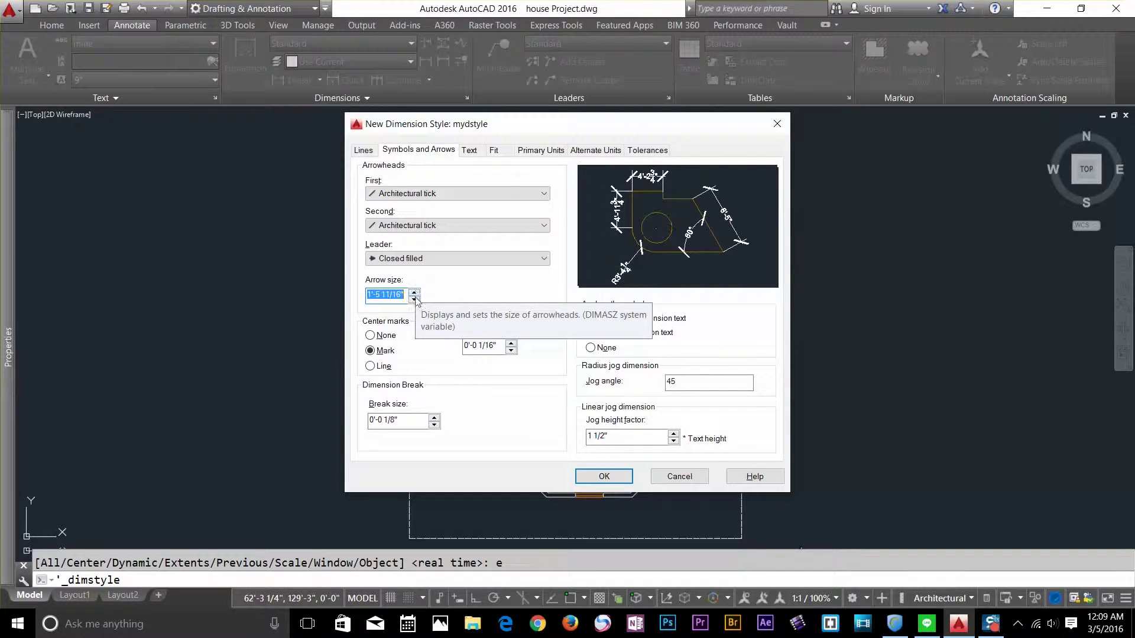
pyautogui.click(414, 299)
pyautogui.click(414, 299)
pyautogui.click(415, 299)
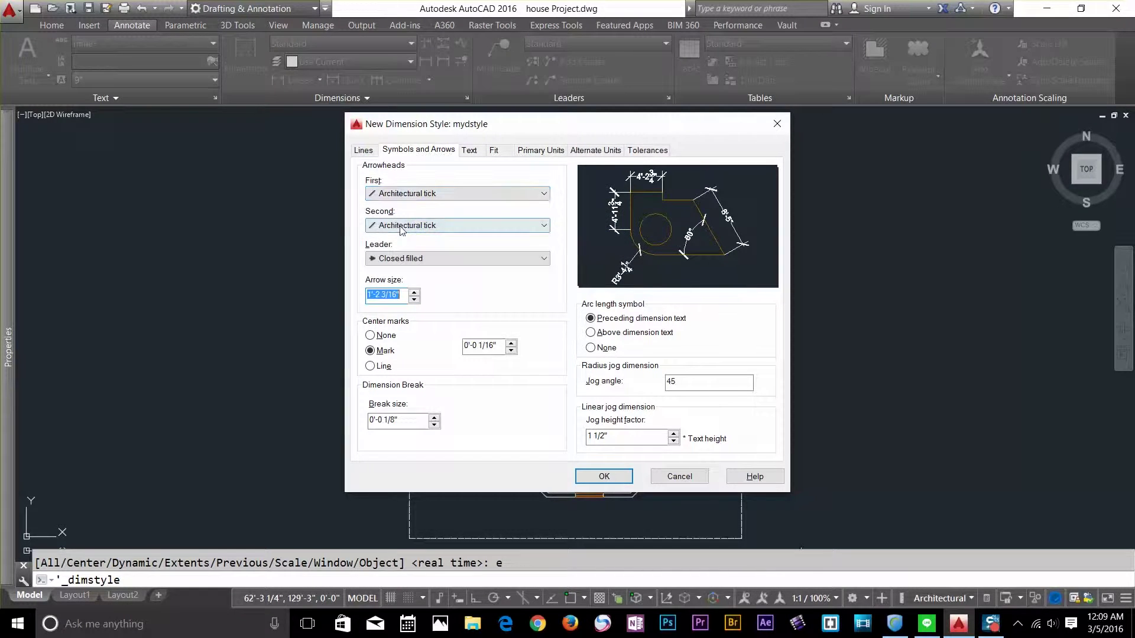
# Switch arrowheads to Dot small with arrow size 1'-9 11/16"
pyautogui.click(417, 197)
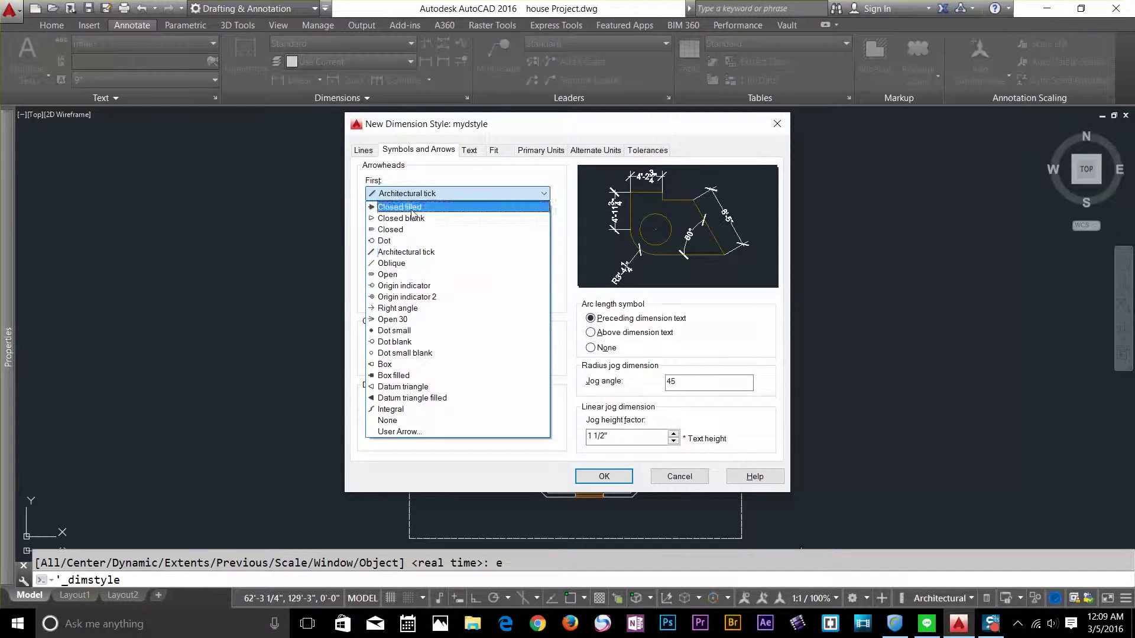
pyautogui.click(395, 330)
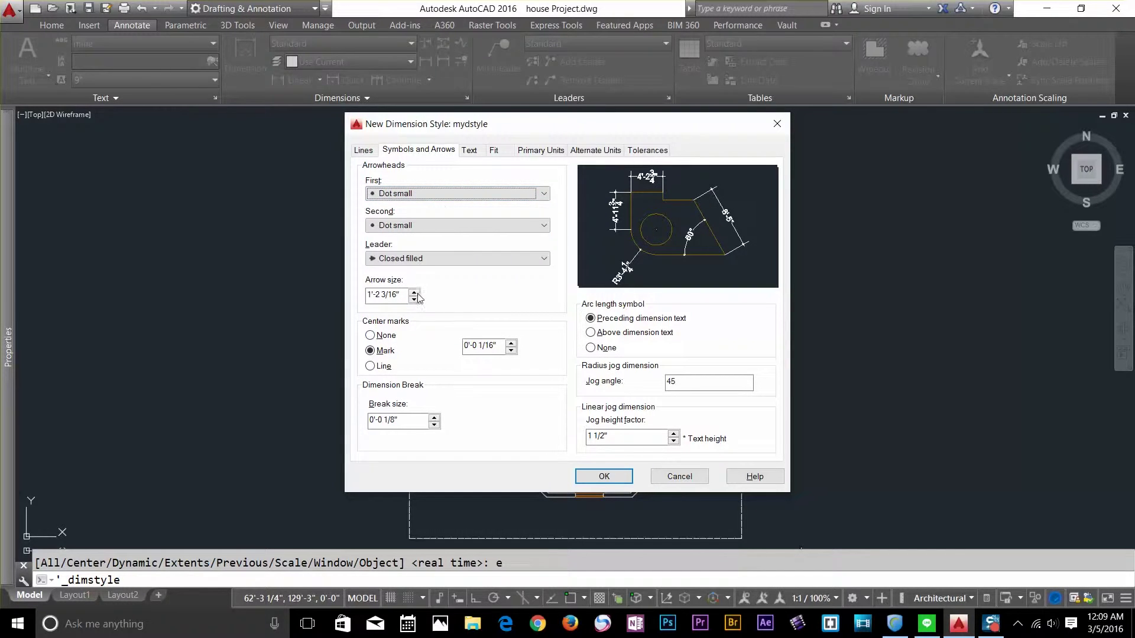
pyautogui.click(415, 292)
pyautogui.click(415, 292)
pyautogui.click(415, 292)
pyautogui.click(415, 292)
pyautogui.click(415, 292)
pyautogui.click(415, 292)
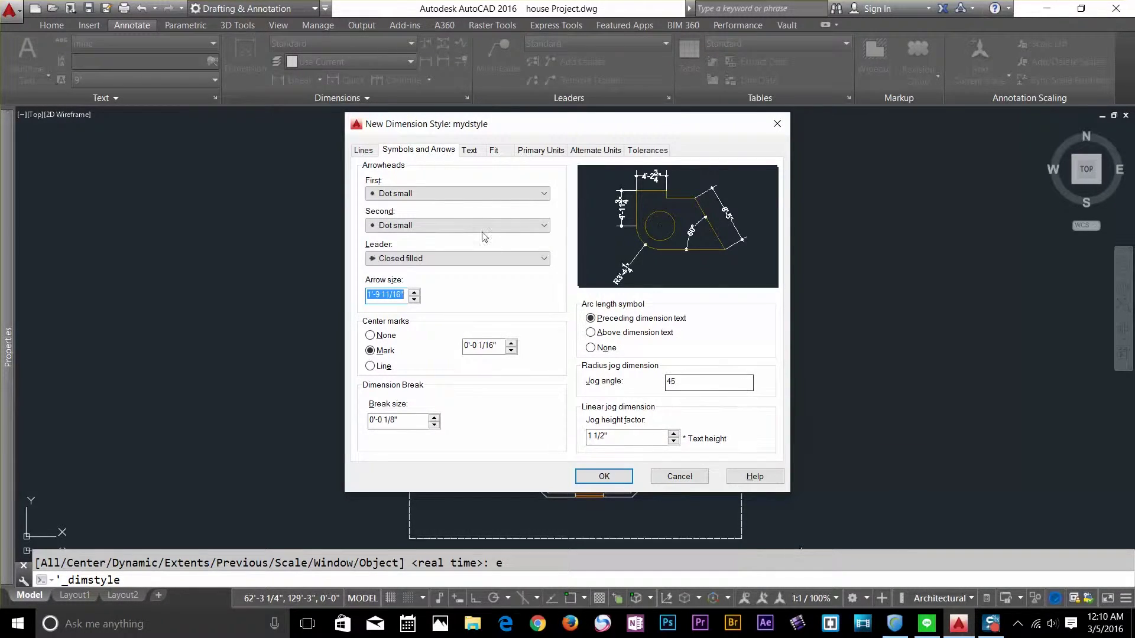
pyautogui.click(469, 152)
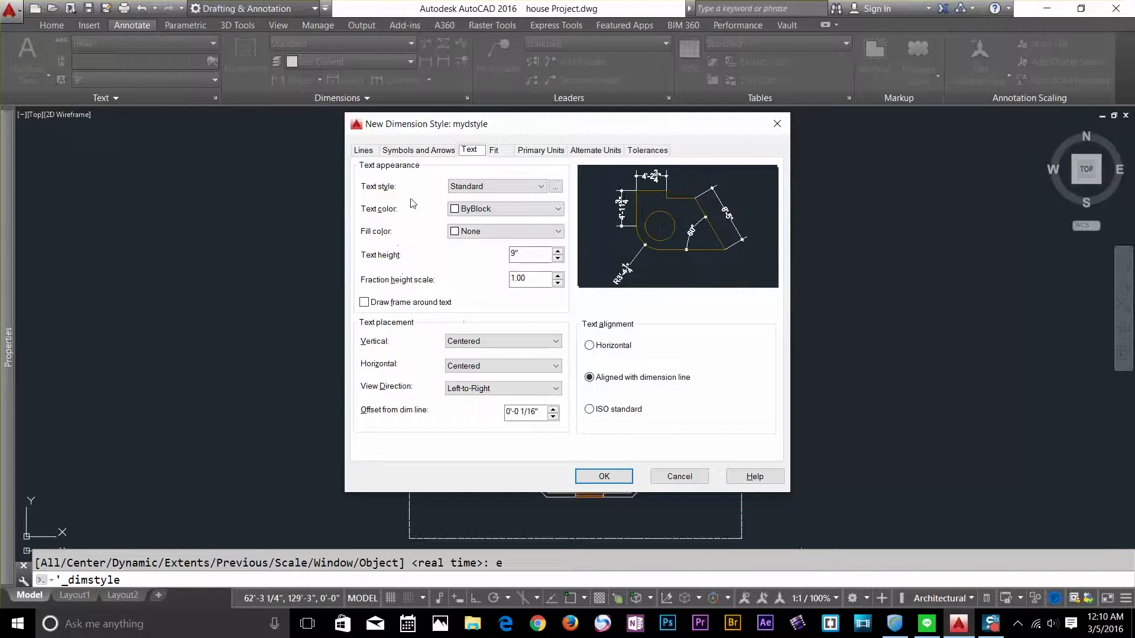
# Keep dimension text ByBlock coloured in Standard style, with fill colour None
pyautogui.click(485, 208)
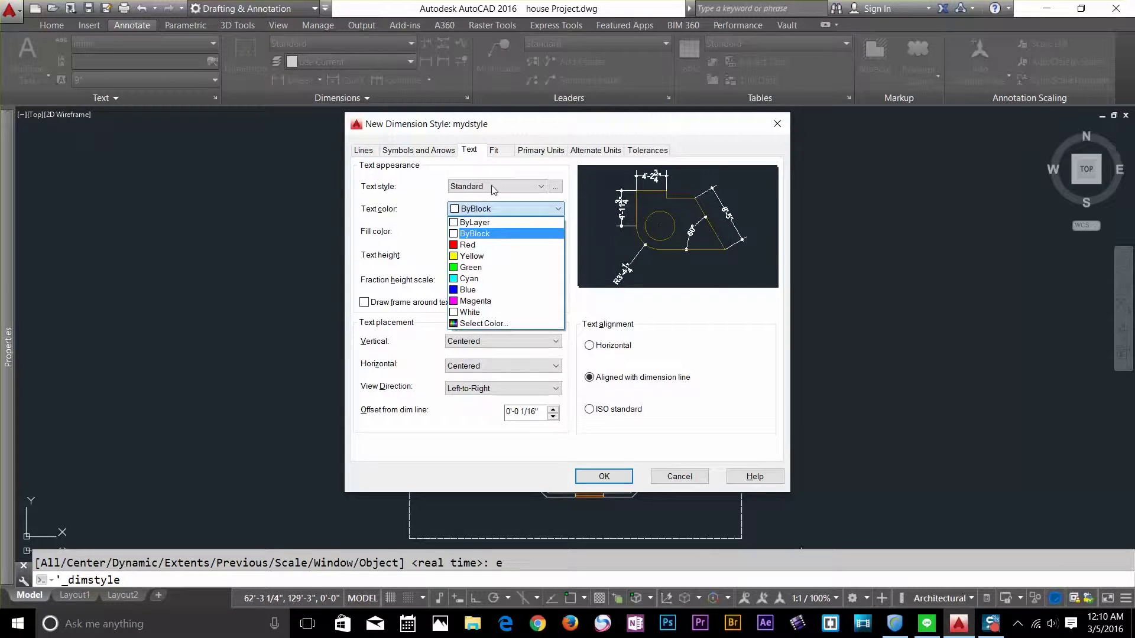
pyautogui.click(491, 185)
pyautogui.click(491, 186)
pyautogui.click(491, 186)
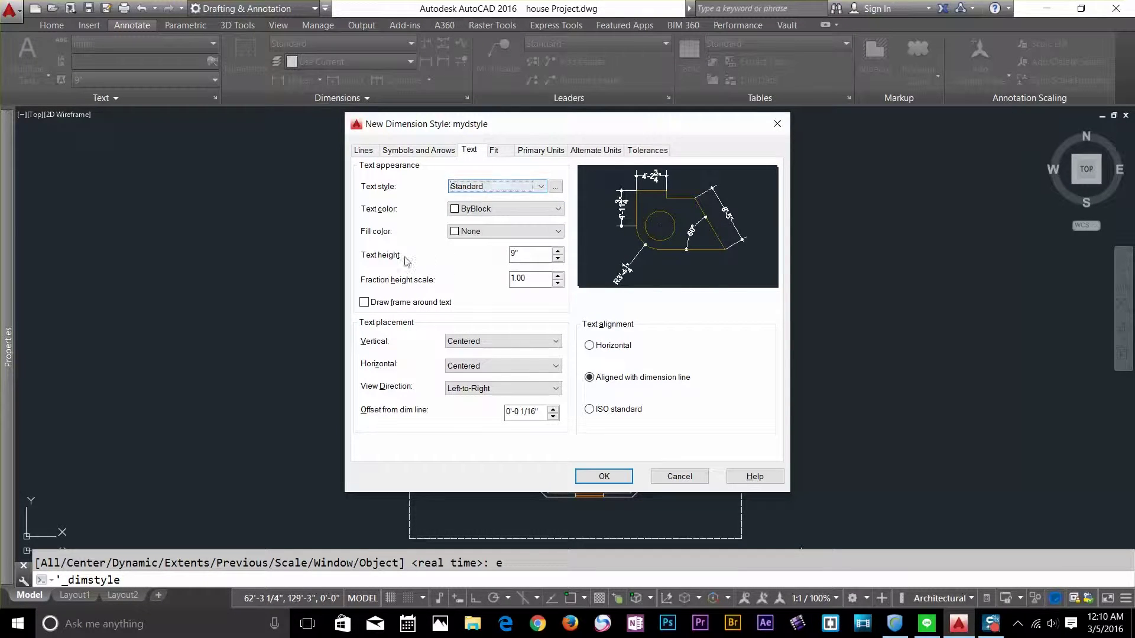
pyautogui.click(459, 235)
pyautogui.click(476, 296)
pyautogui.click(489, 234)
pyautogui.click(470, 242)
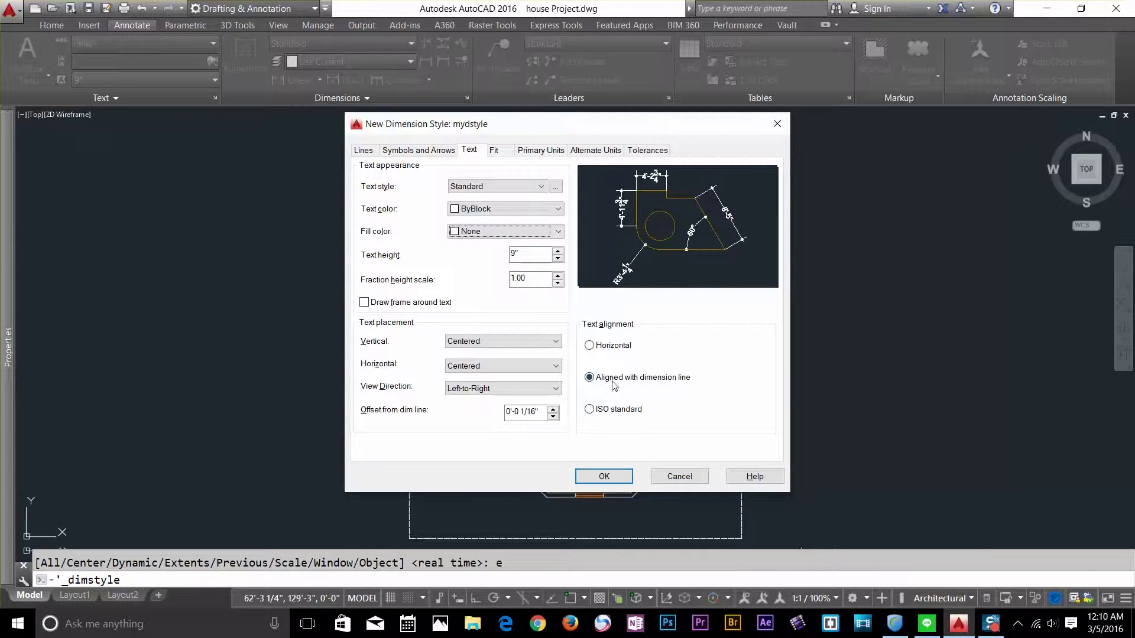
# Try horizontal text alignment, then return to Aligned with dimension line
pyautogui.click(590, 346)
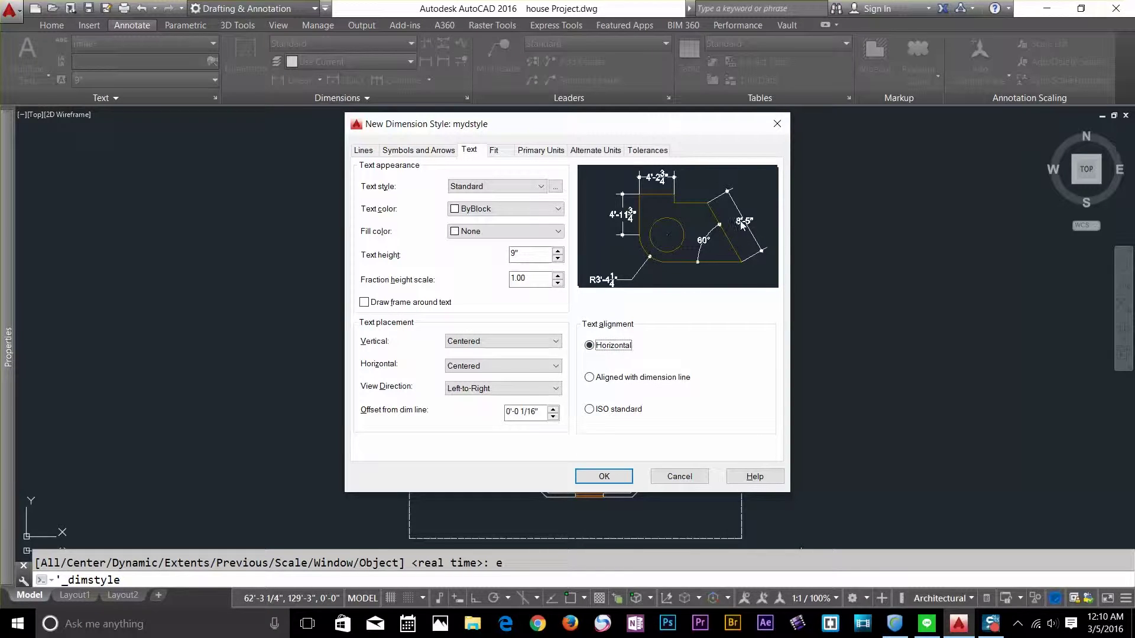
pyautogui.click(624, 380)
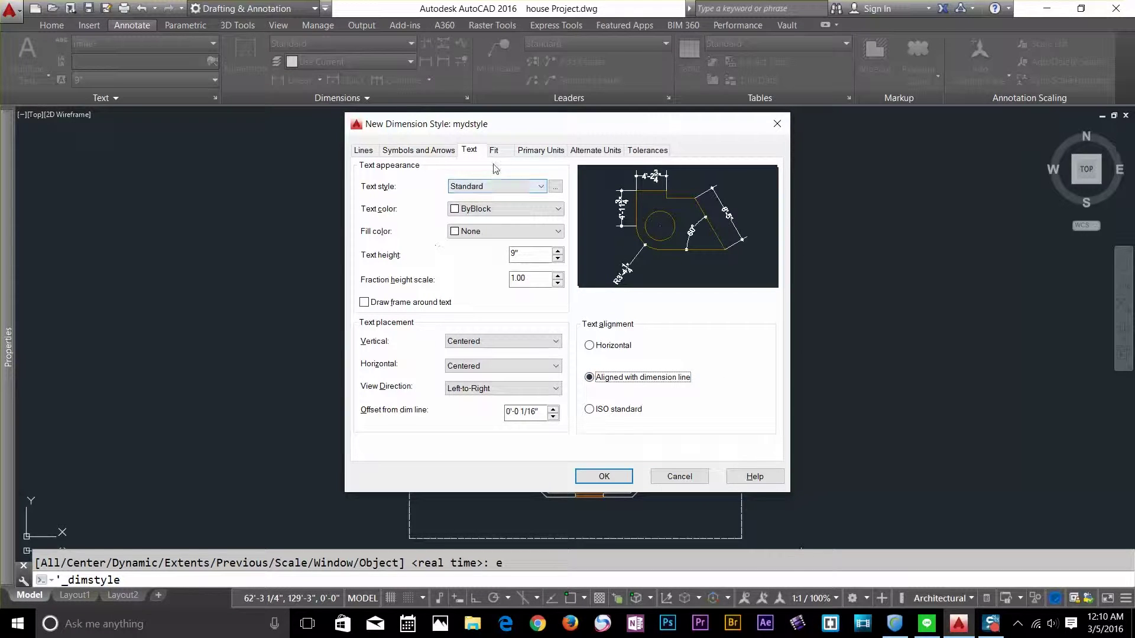
pyautogui.click(504, 152)
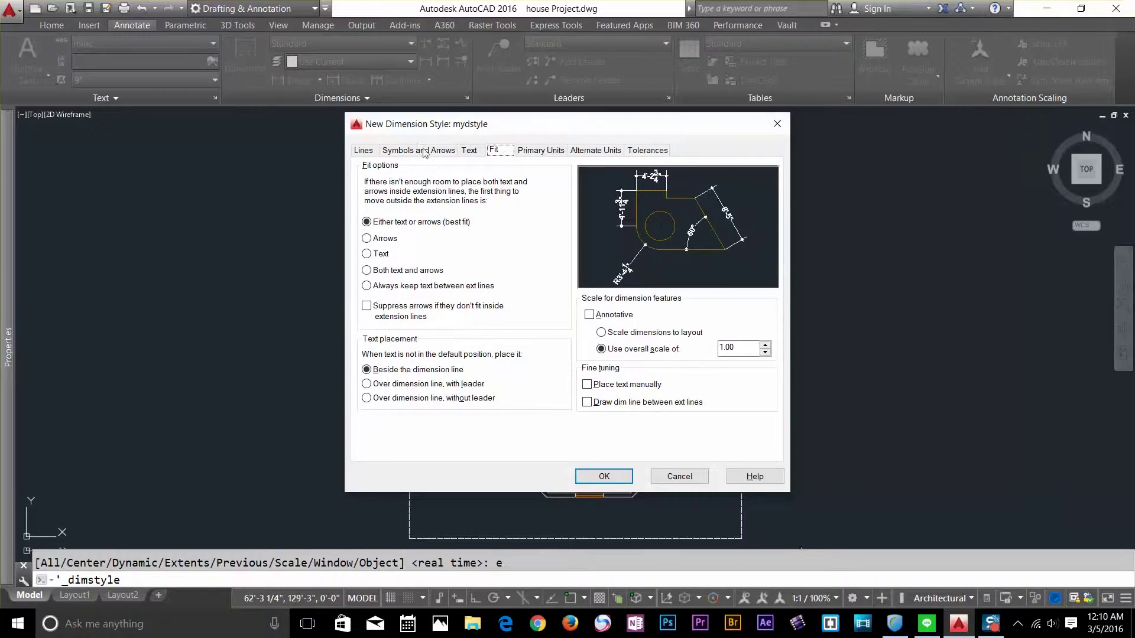
# Set mydstyle's linear precision to 0'-0 1/8" and confirm the style with OK
pyautogui.click(538, 153)
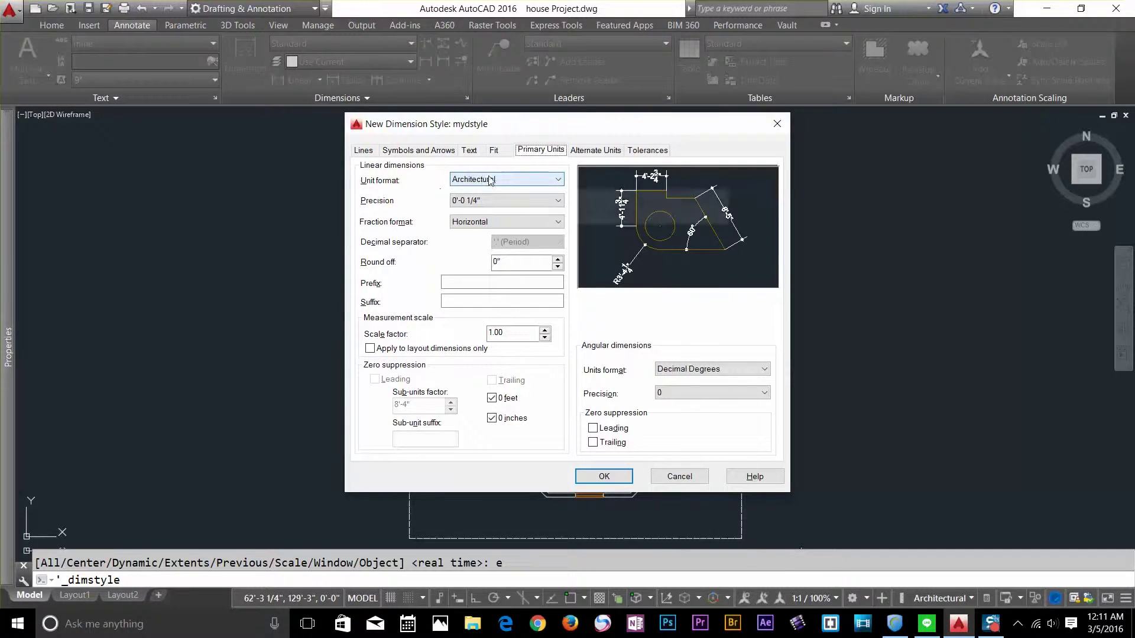
pyautogui.click(484, 201)
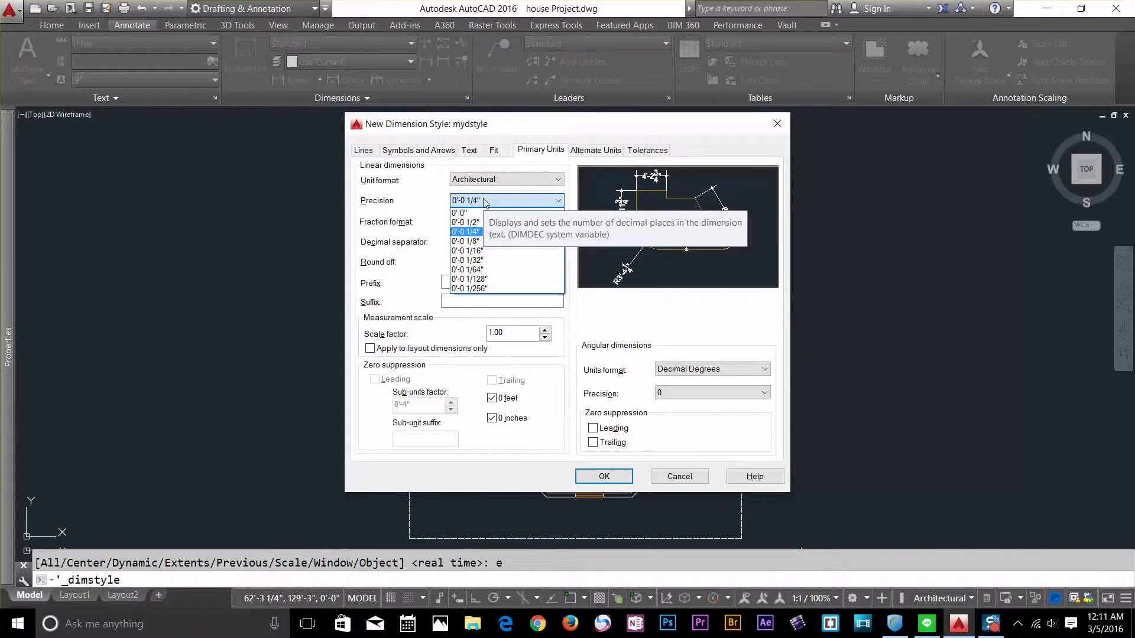
pyautogui.click(473, 241)
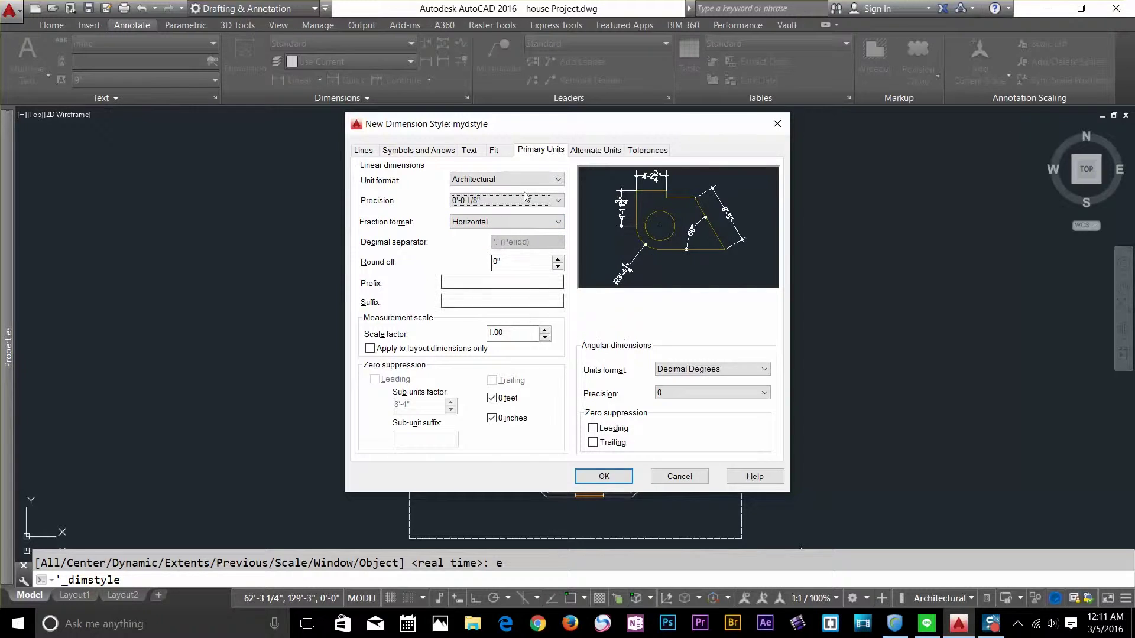
pyautogui.click(618, 478)
# Make mydstyle the current dimension style, close the manager, and cancel a stray selection
pyautogui.click(411, 247)
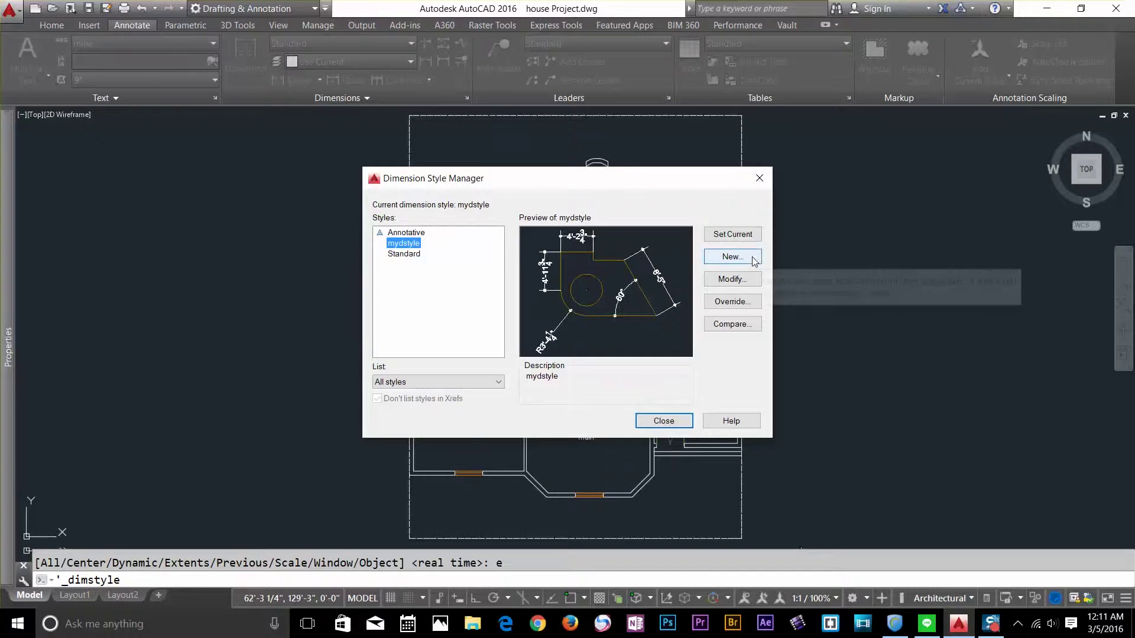
pyautogui.click(748, 236)
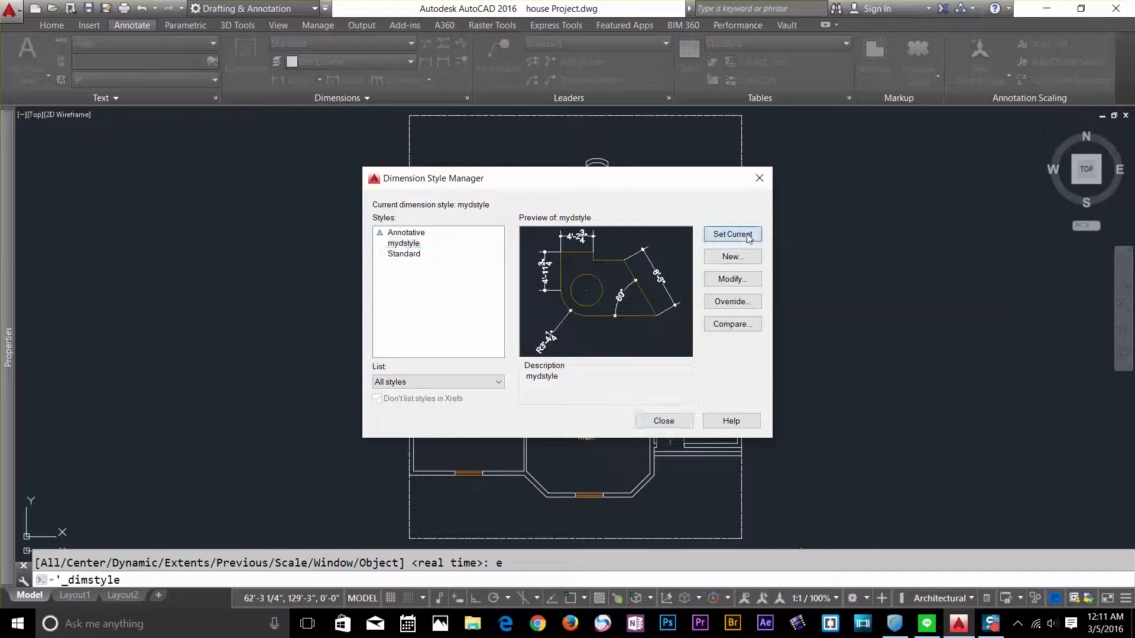
pyautogui.click(664, 420)
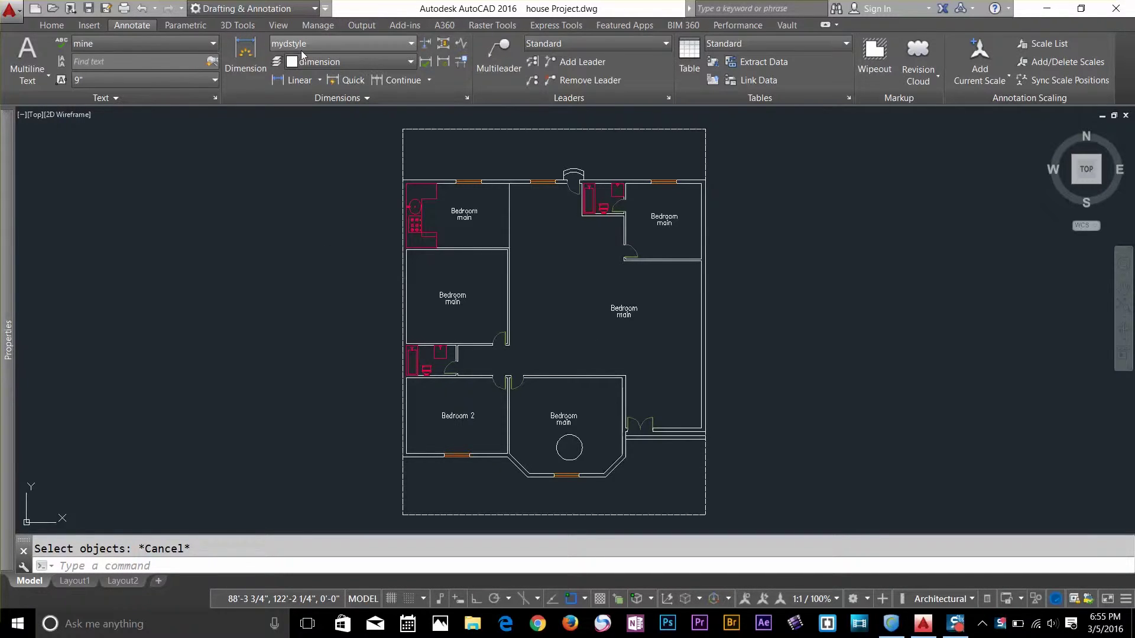
pyautogui.click(577, 306)
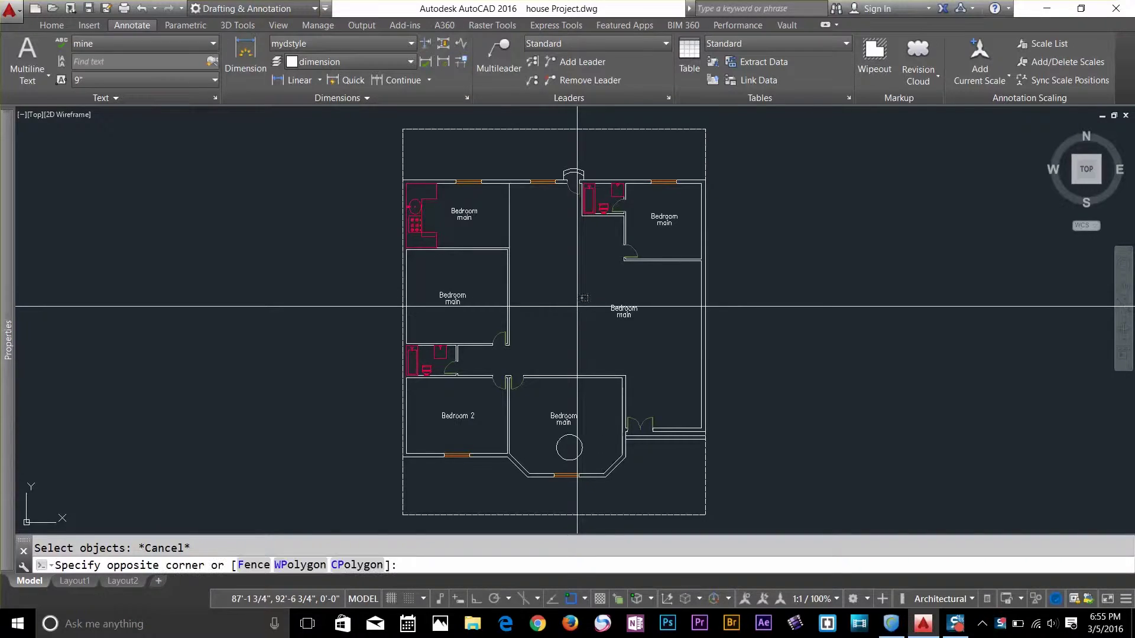
pyautogui.press('Escape')
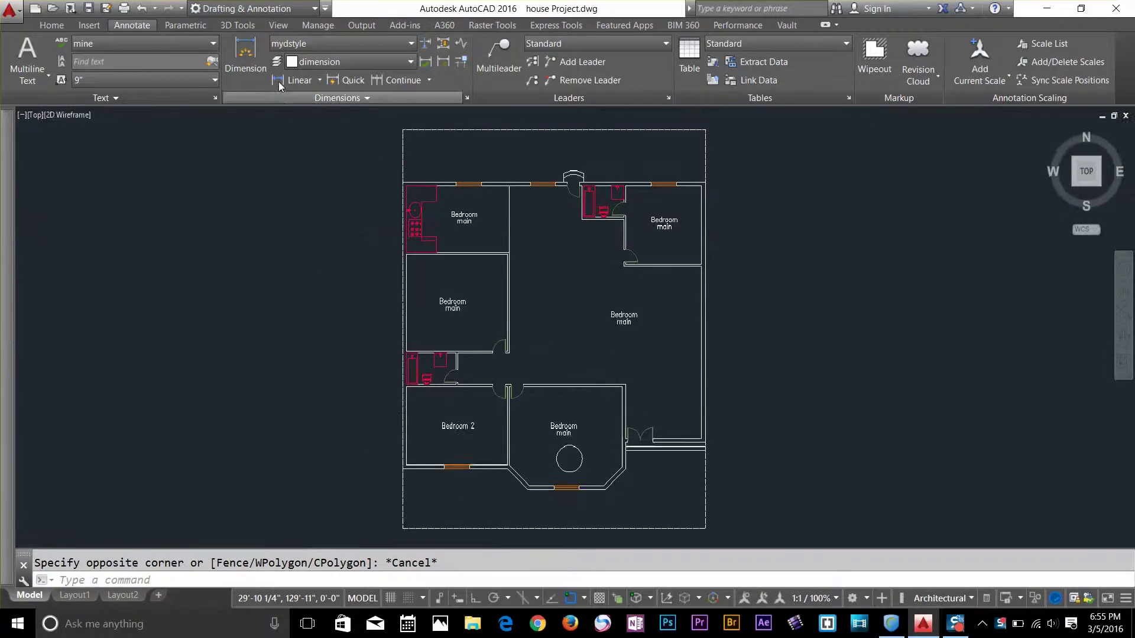
pyautogui.click(260, 59)
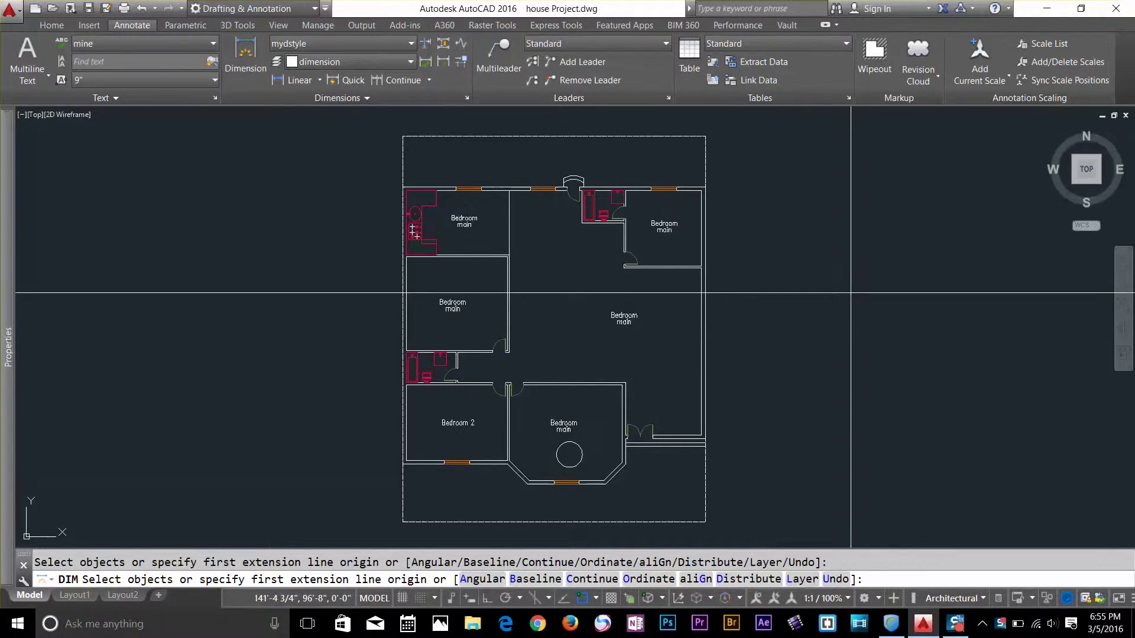
# Dimension the bedroom's top wall at 10'-7 1/2", placing the line just above it
pyautogui.scroll(5, 439, 183)
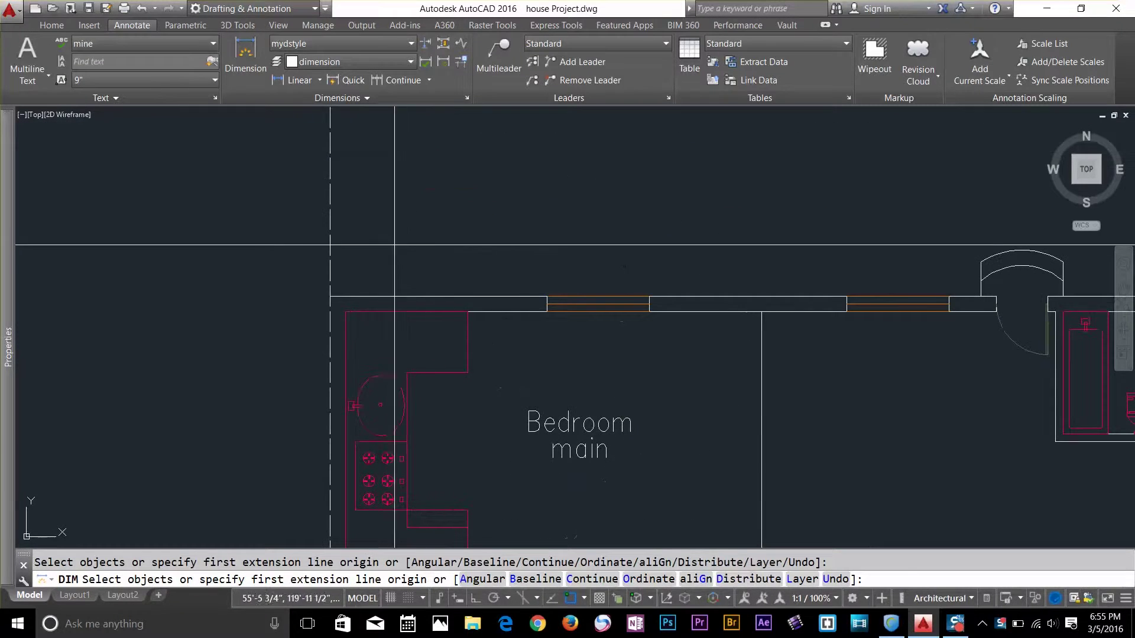
pyautogui.click(330, 296)
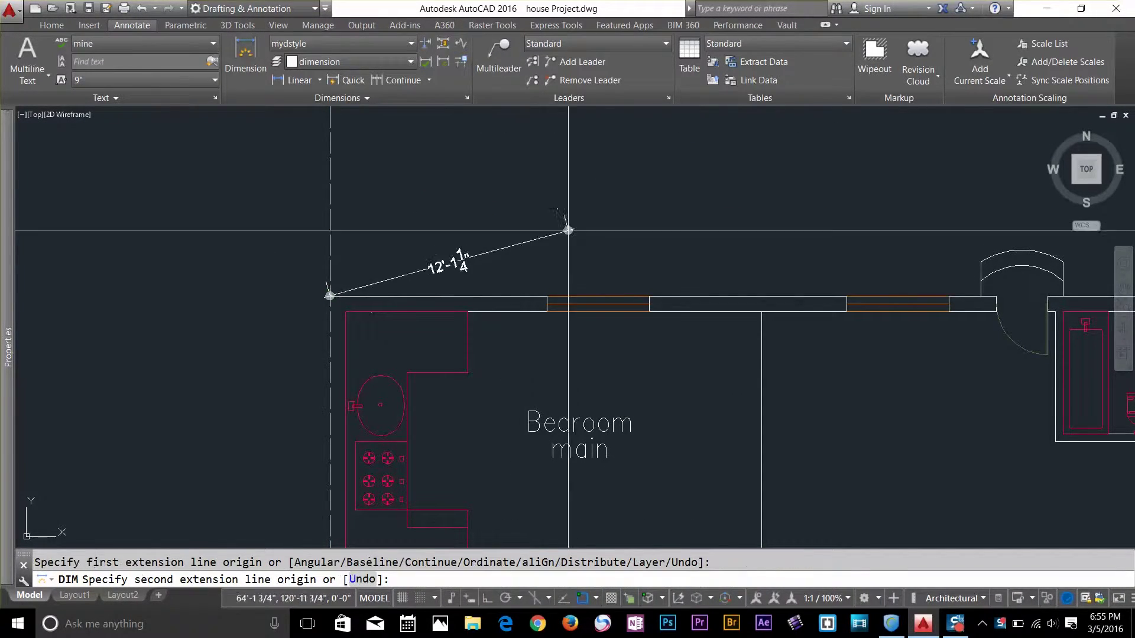
pyautogui.click(546, 296)
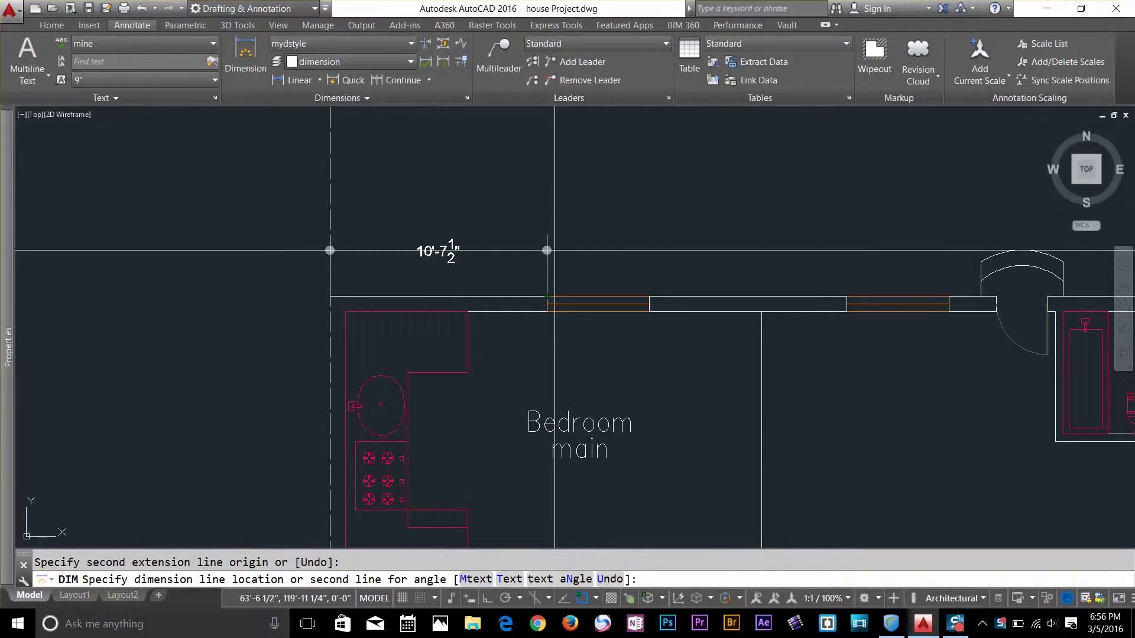
pyautogui.click(554, 251)
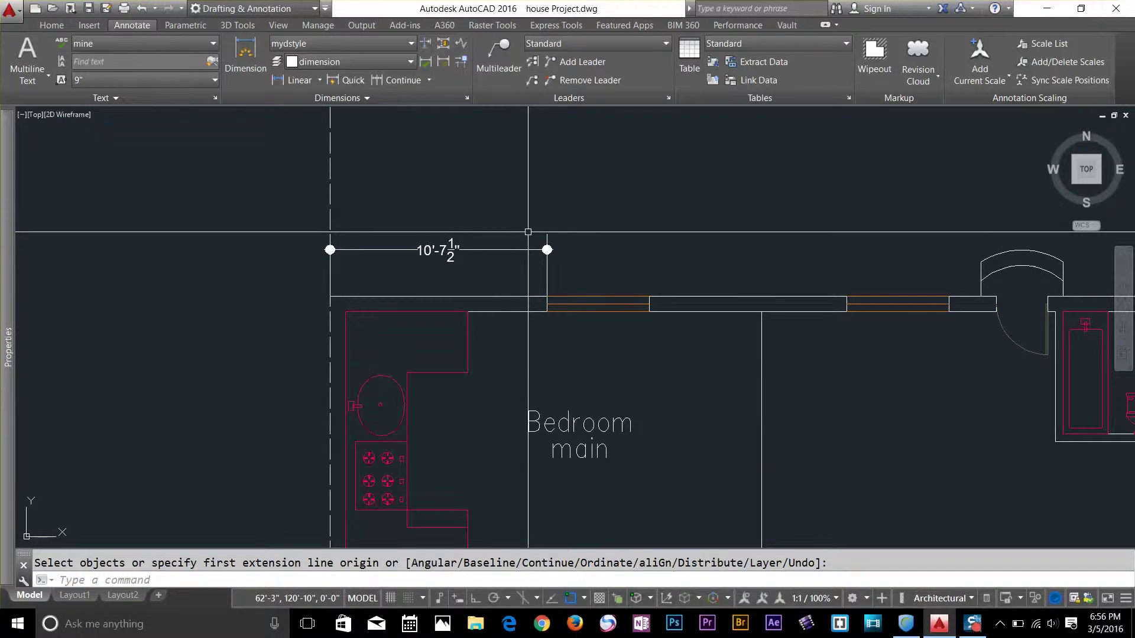
pyautogui.scroll(-5, 753, 232)
pyautogui.moveTo(634, 250)
pyautogui.mouseDown(button='middle')
pyautogui.moveTo(649, 237)
pyautogui.moveTo(631, 223)
pyautogui.mouseUp(button='middle')
pyautogui.scroll(4, 650, 299)
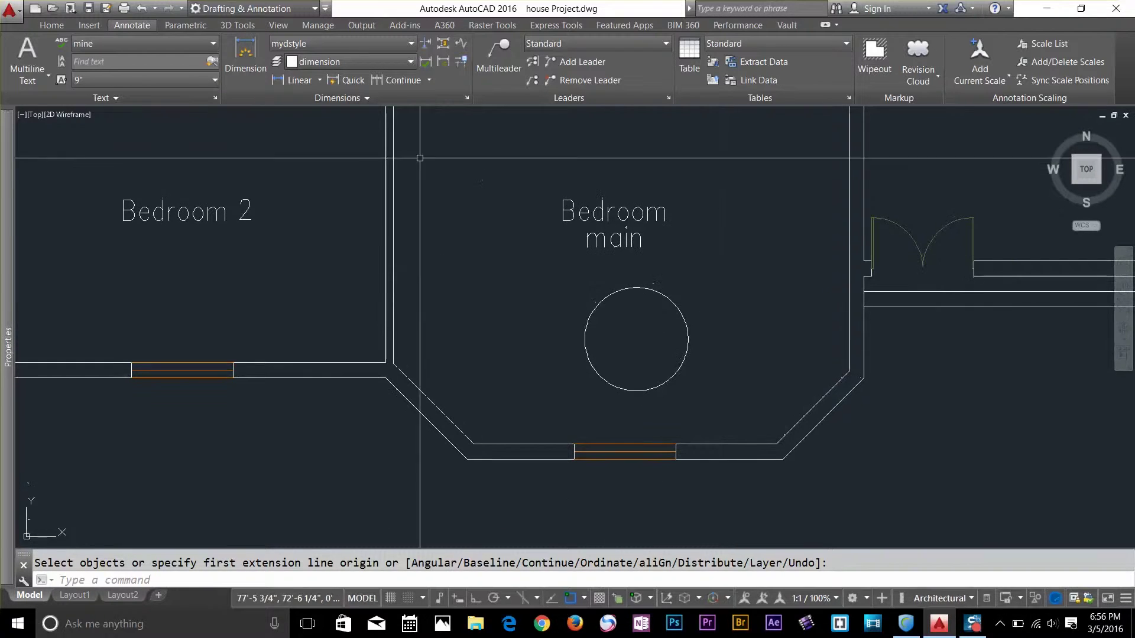
pyautogui.press('Escape')
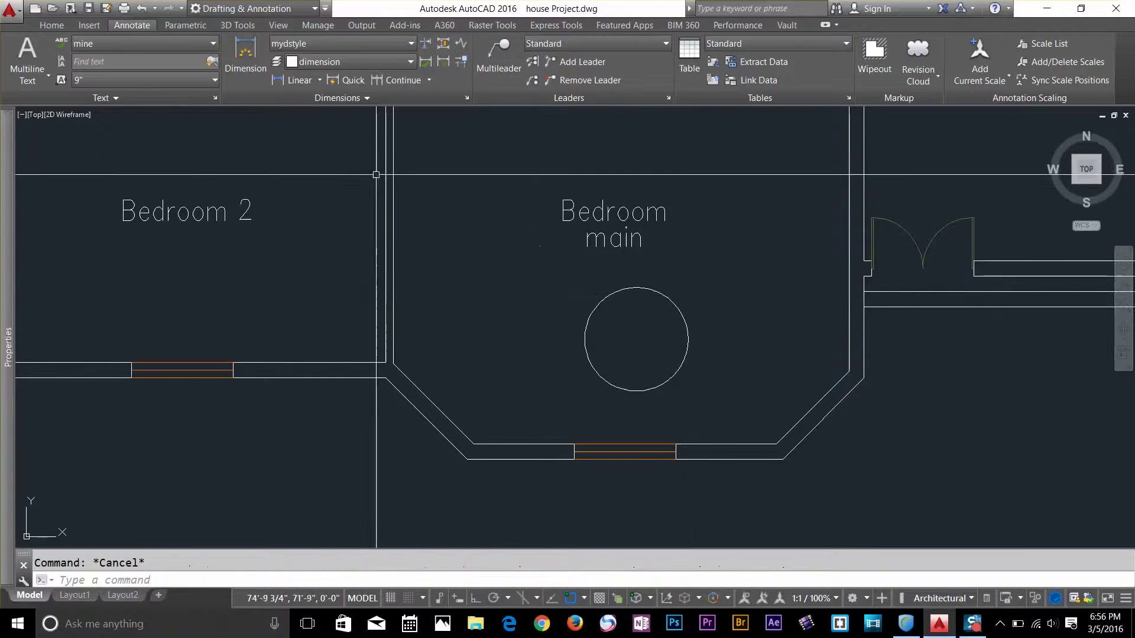
# Clear an accidental circle selection and restart the Dimension command
pyautogui.click(688, 339)
pyautogui.click(679, 325)
pyautogui.press('Escape')
pyautogui.click(319, 80)
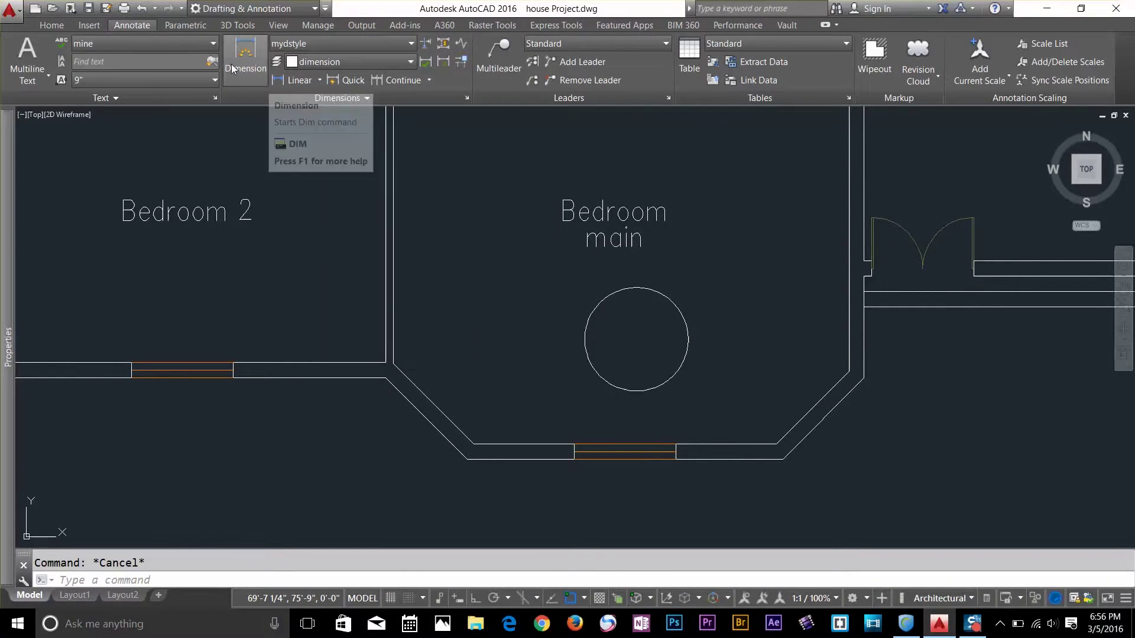
pyautogui.click(259, 72)
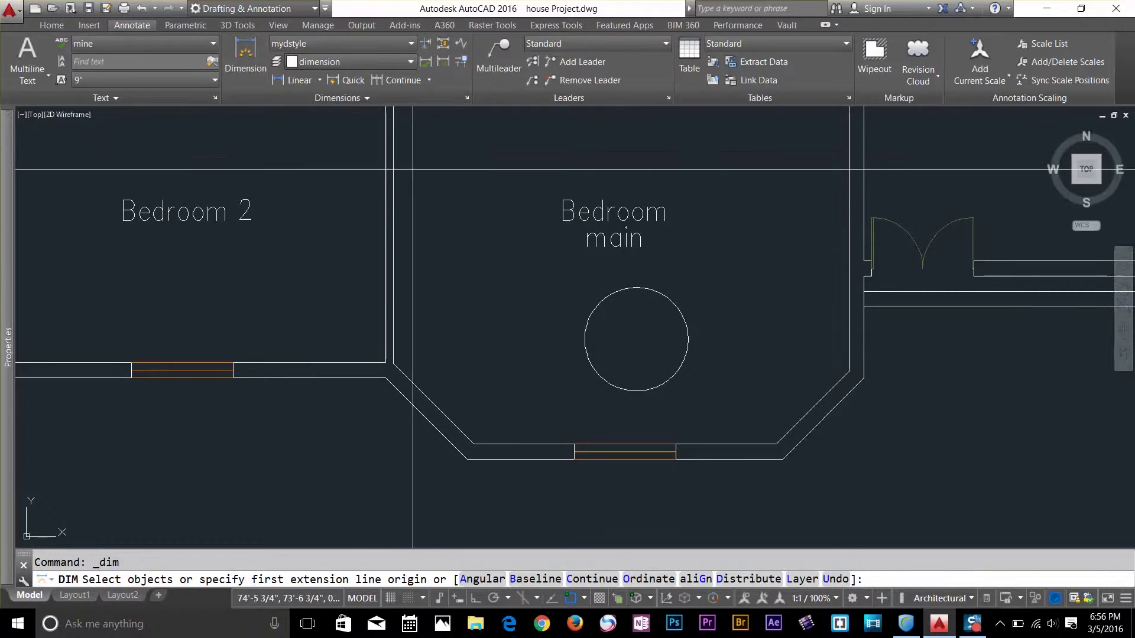
# Add an R2'-6 1/2" radius dimension to the bedroom circle, label at upper right
pyautogui.click(672, 299)
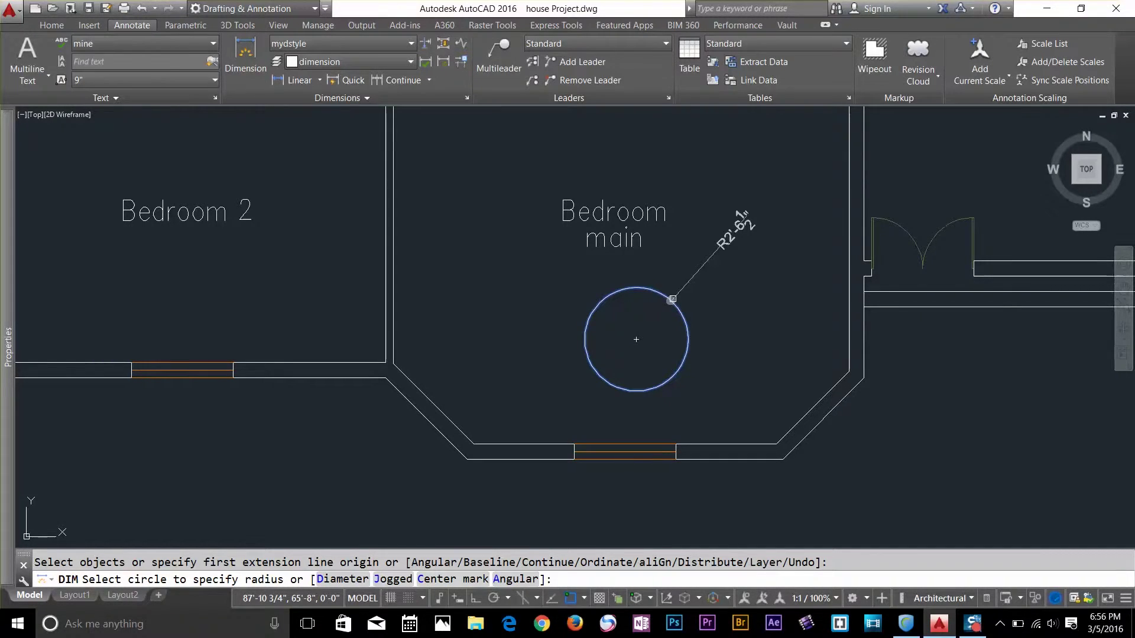
pyautogui.press('Escape')
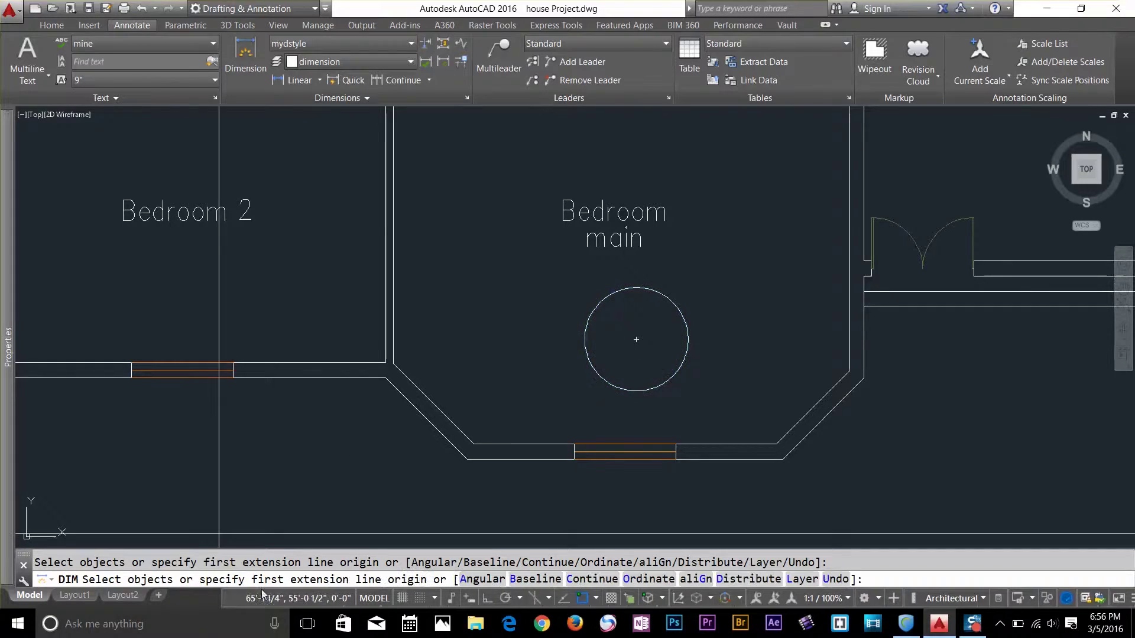
pyautogui.click(672, 304)
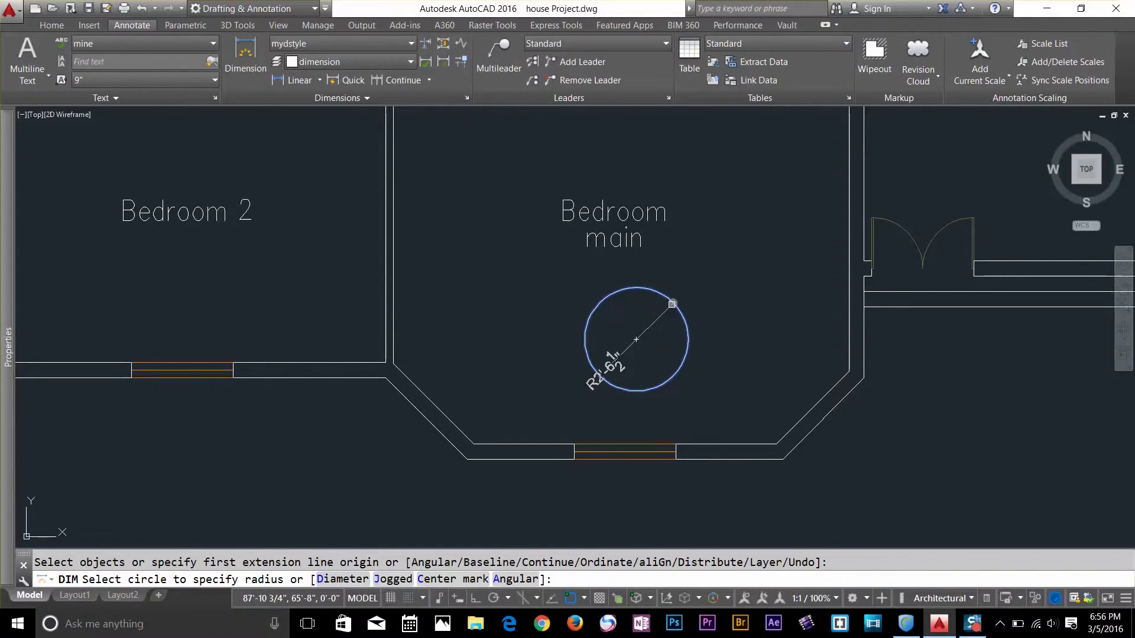
pyautogui.click(672, 304)
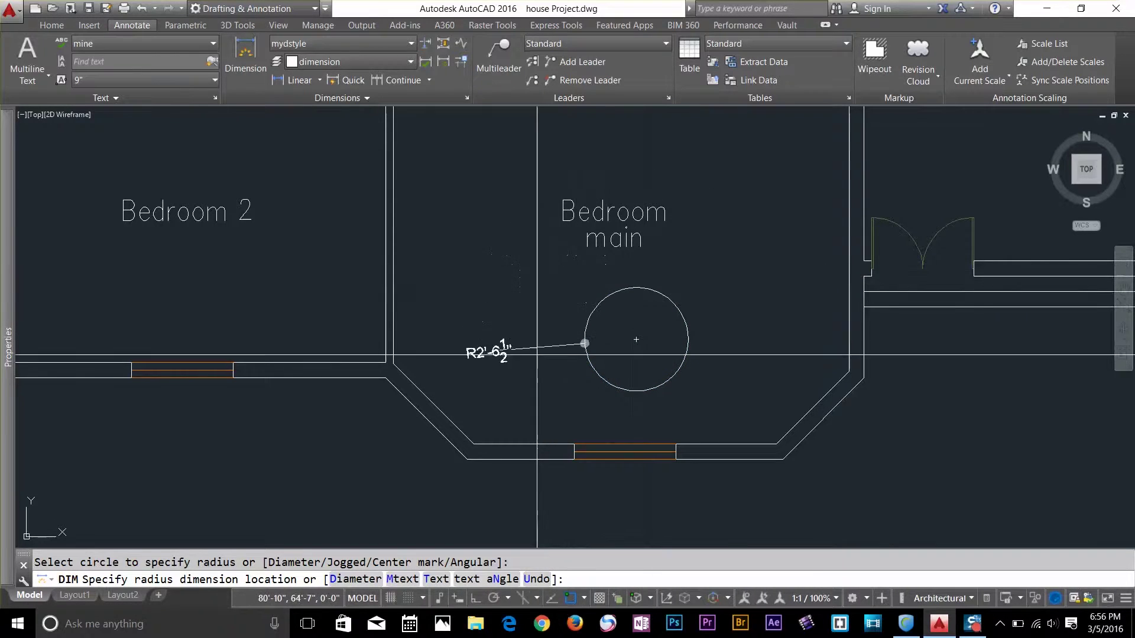
pyautogui.click(690, 288)
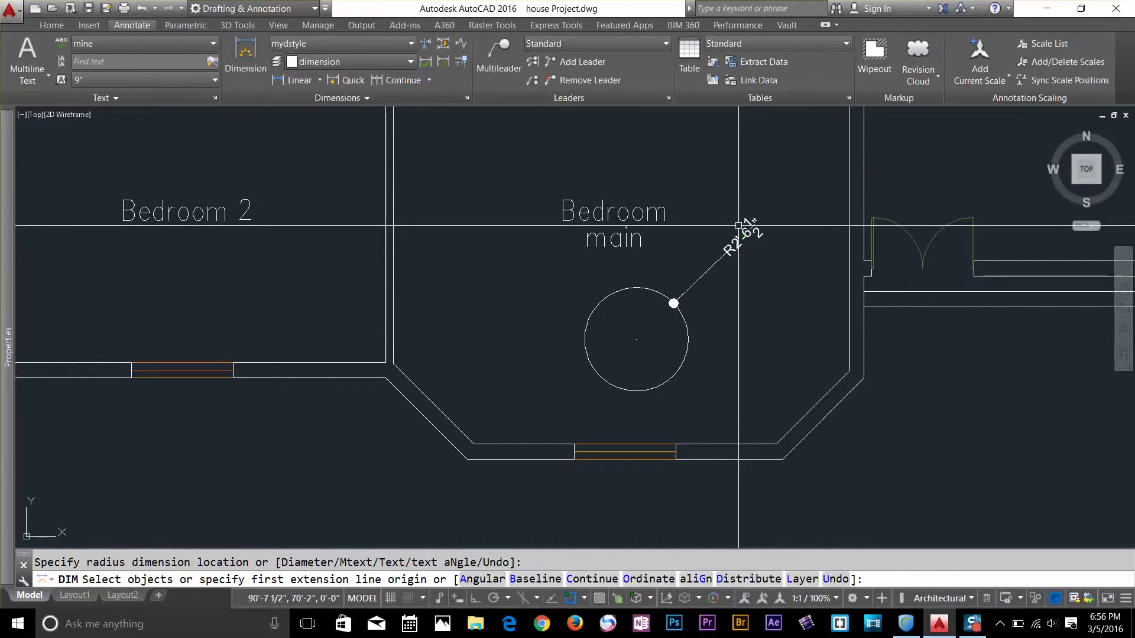
pyautogui.press('Escape')
pyautogui.scroll(2, 981, 255)
# Add an R2'-6" radius dimension to the door swing arc beside Bedroom main
pyautogui.moveTo(1005, 254); pyautogui.dragTo(866, 250, button='middle')
pyautogui.scroll(4, 867, 251)
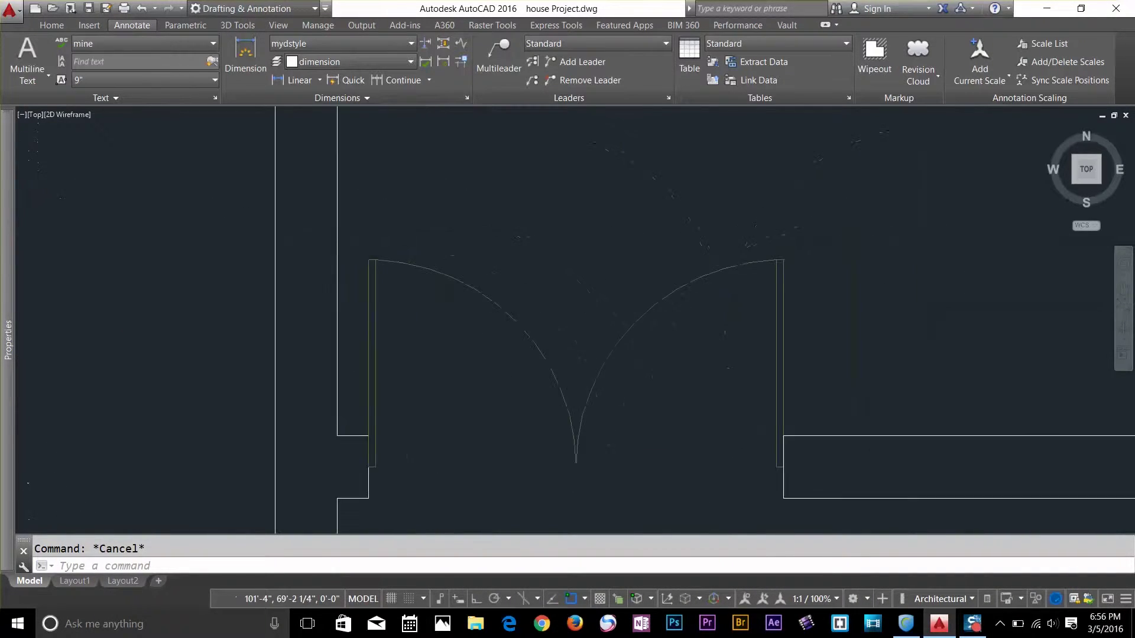
pyautogui.click(268, 70)
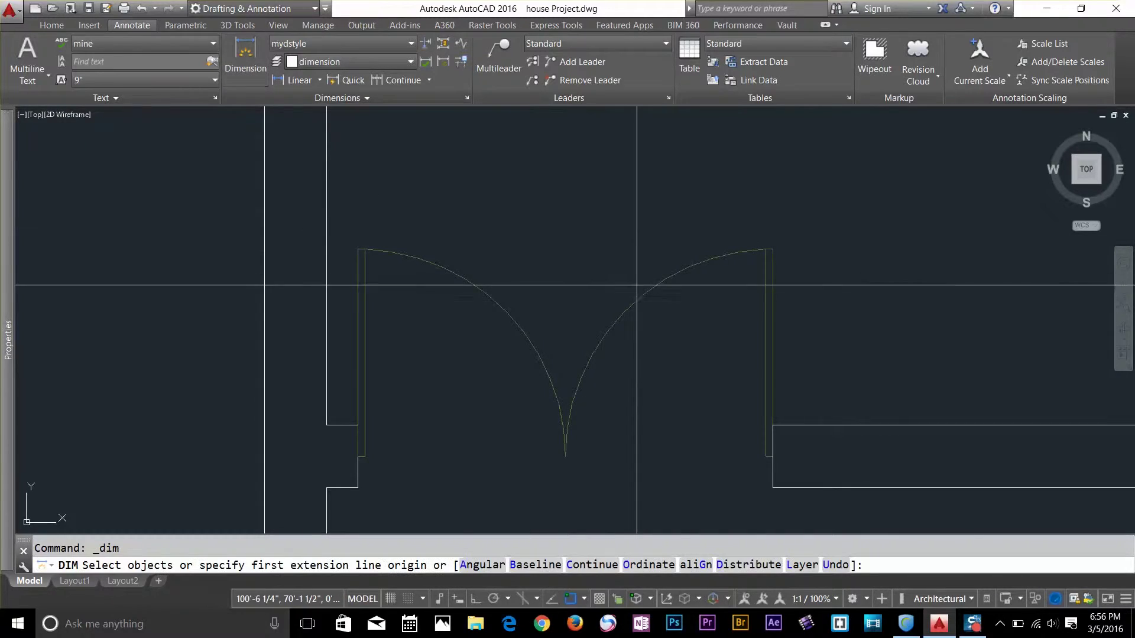
pyautogui.scroll(-4, 630, 302)
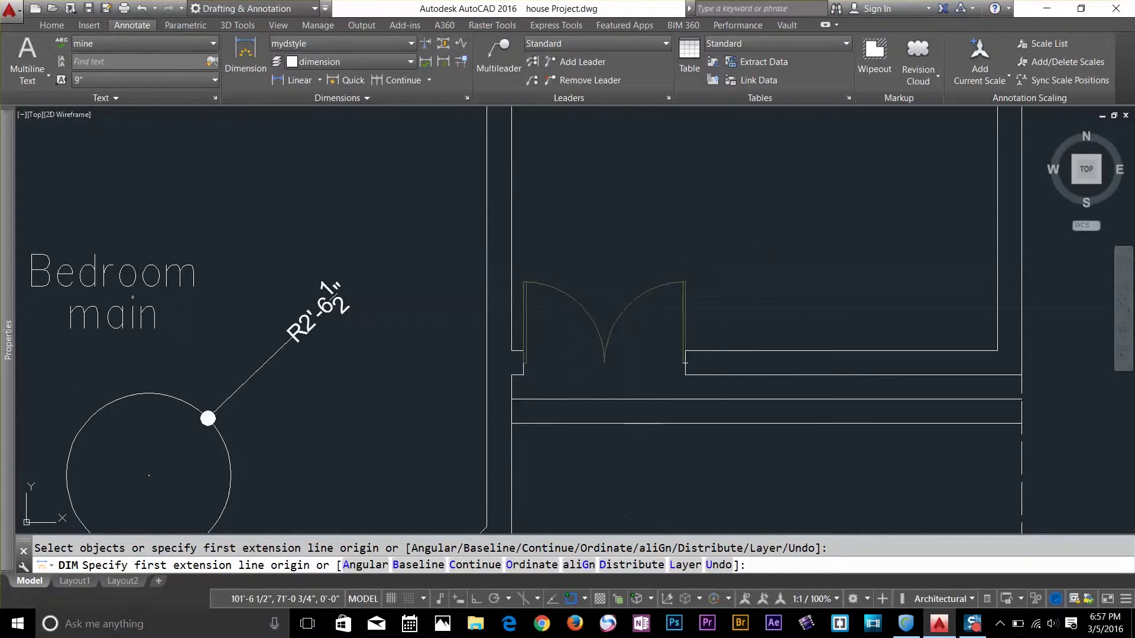
pyautogui.moveTo(647, 291)
pyautogui.click(646, 291)
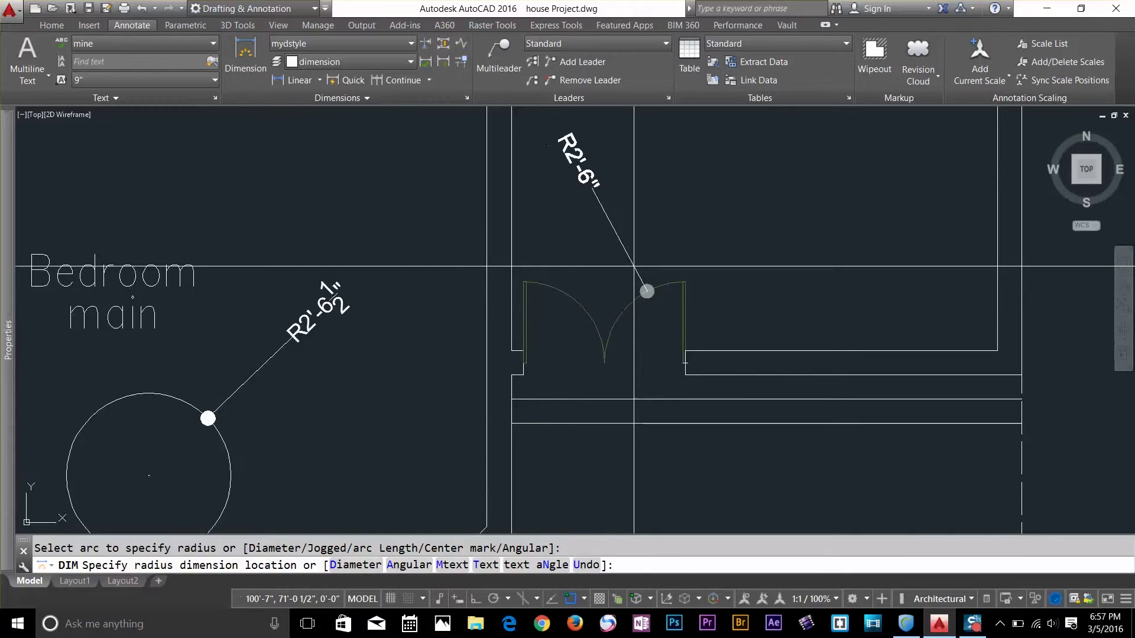
pyautogui.click(633, 267)
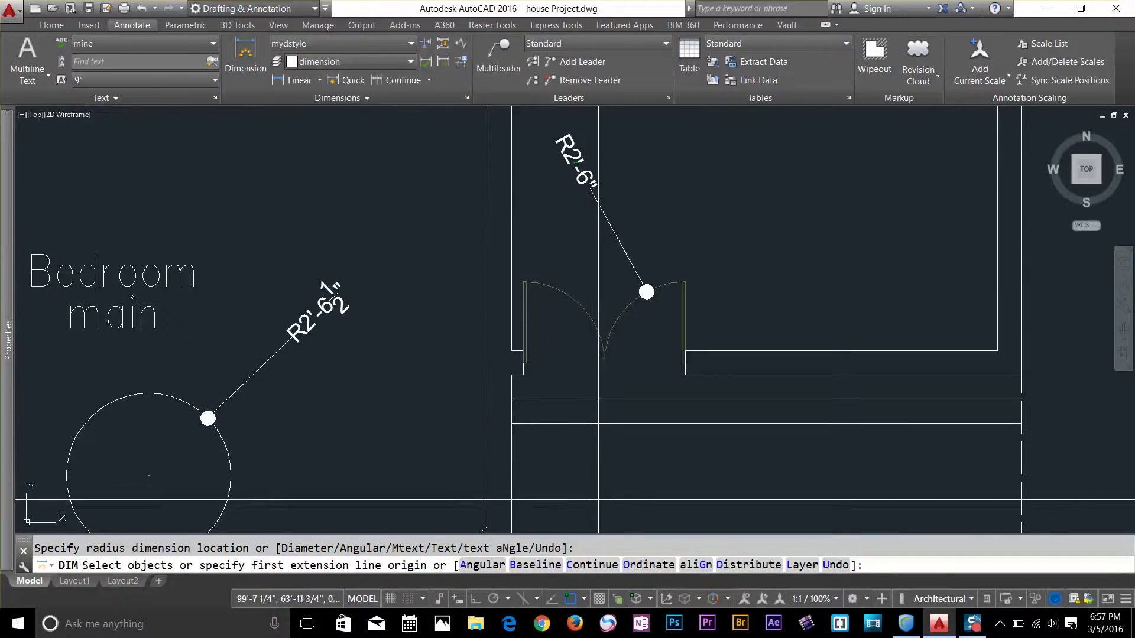
pyautogui.scroll(-5, 287, 236)
pyautogui.moveTo(285, 253); pyautogui.dragTo(548, 285, button='middle')
pyautogui.scroll(-5, 372, 261)
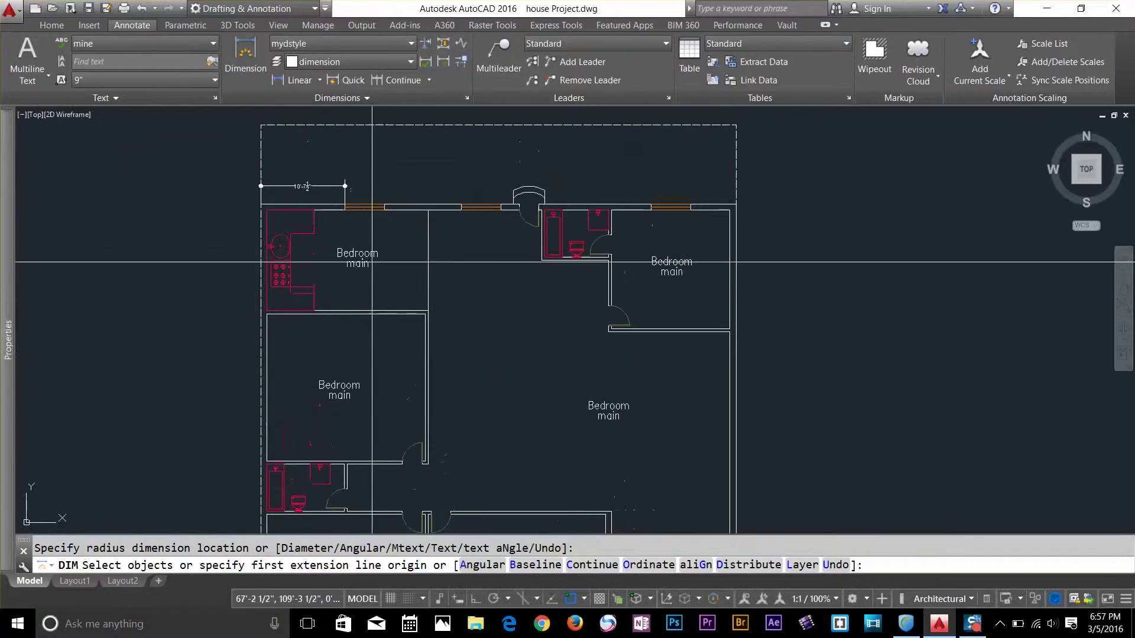
# Switch DIM to Continue and start the chain from the 10'-7 1/2" dimension
pyautogui.scroll(4, 371, 261)
pyautogui.scroll(-3, 306, 230)
pyautogui.scroll(2, 642, 295)
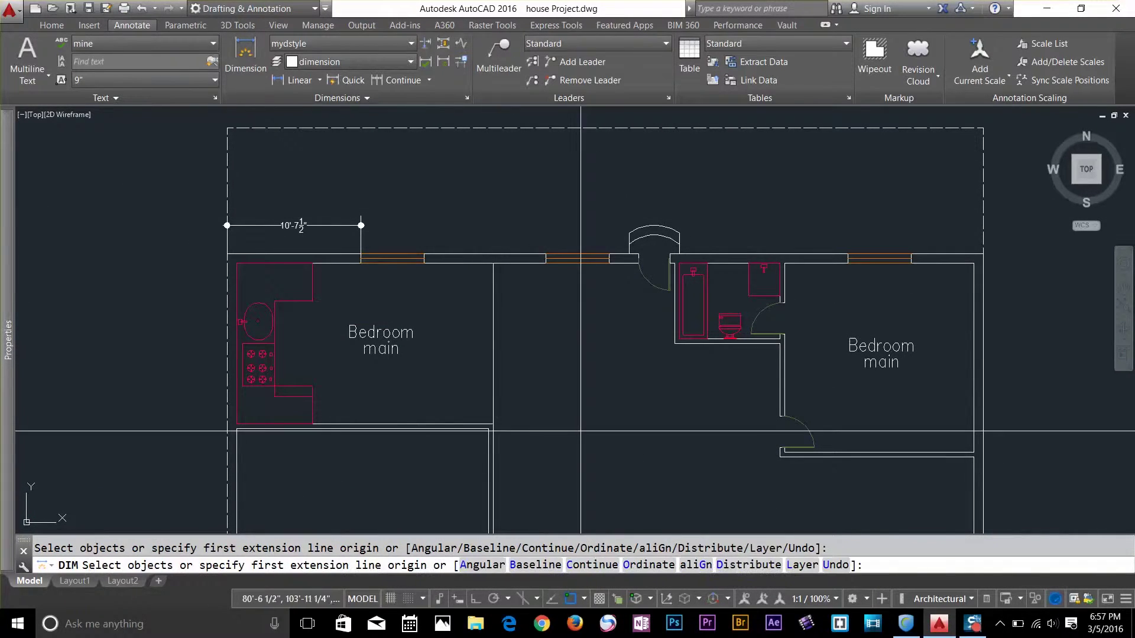
pyautogui.click(592, 565)
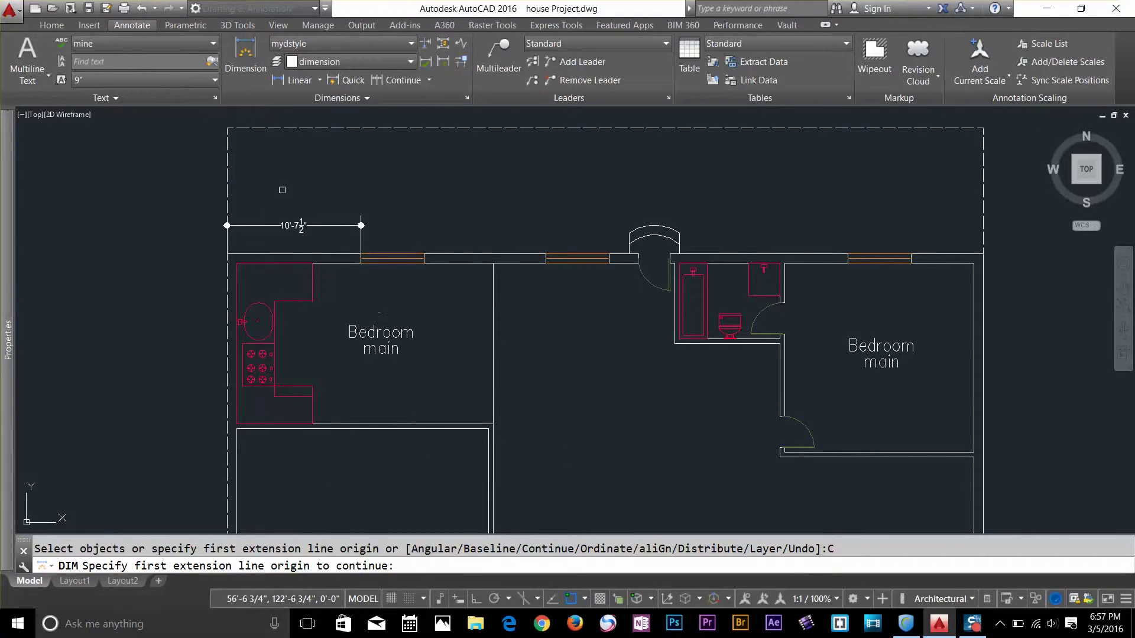
pyautogui.scroll(4, 336, 186)
pyautogui.click(400, 308)
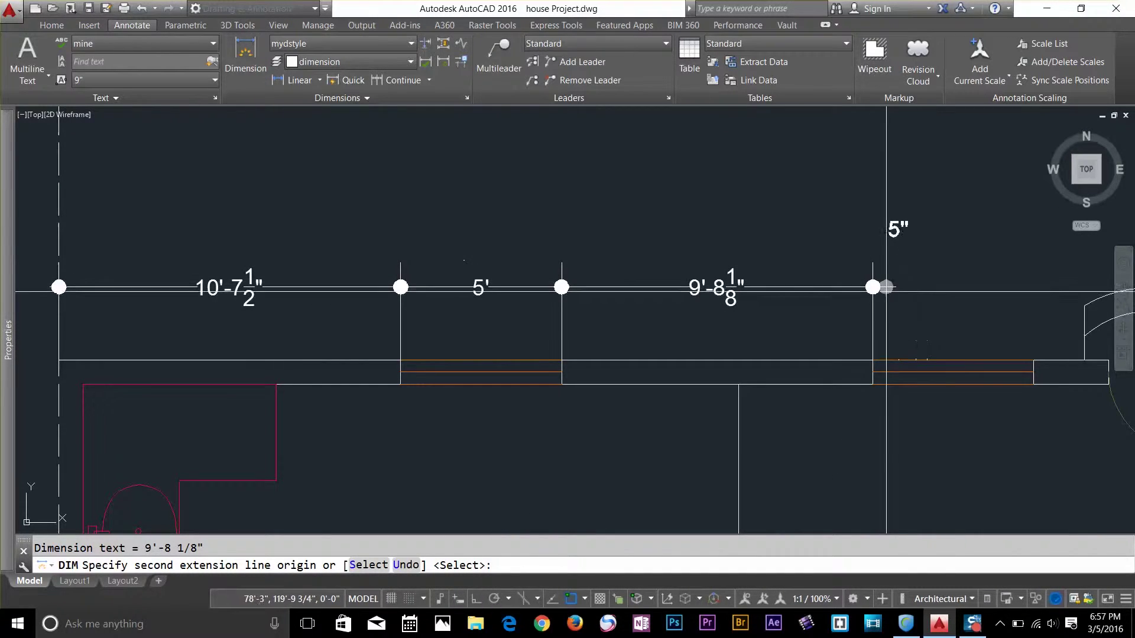
# Chain 2'-3 7/8", 2'-6", 14'-1 1/2", 5' and 5'-9" dimensions along the top wall, then finish
pyautogui.scroll(-2, 945, 331)
pyautogui.moveTo(946, 331)
pyautogui.mouseDown(button='middle')
pyautogui.moveTo(585, 340)
pyautogui.moveTo(375, 306)
pyautogui.mouseUp(button='middle')
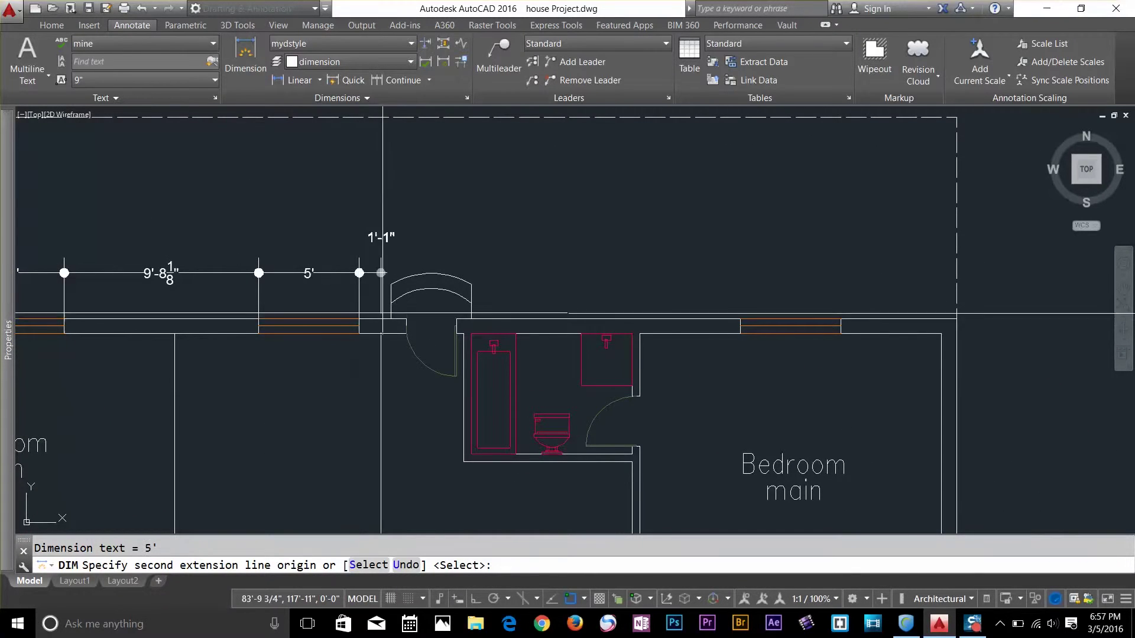
pyautogui.click(406, 319)
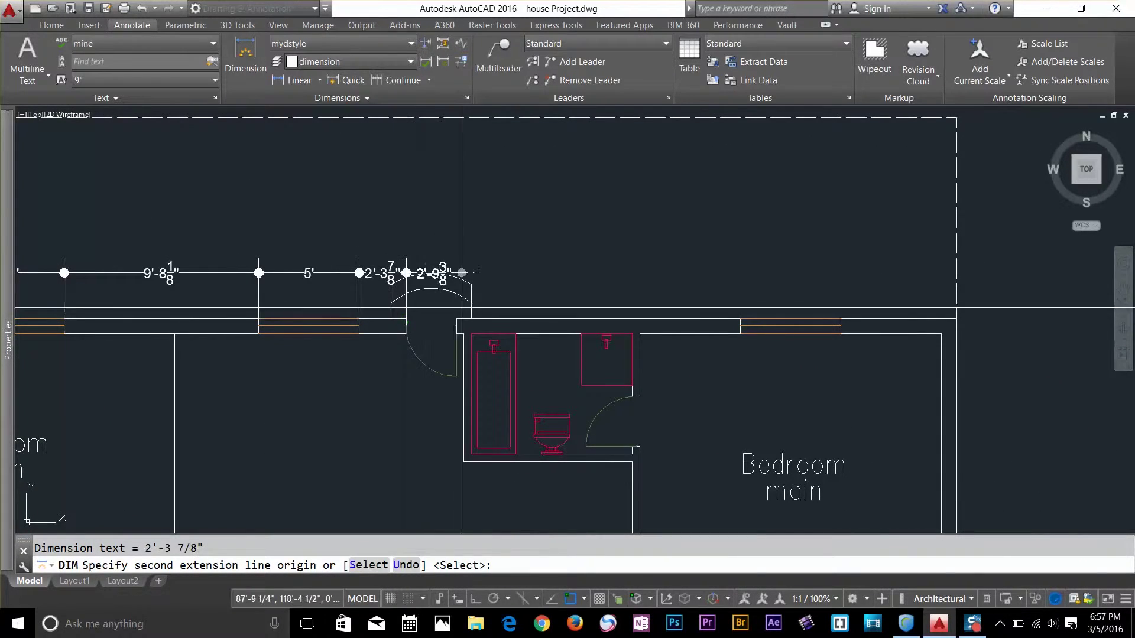
pyautogui.click(456, 318)
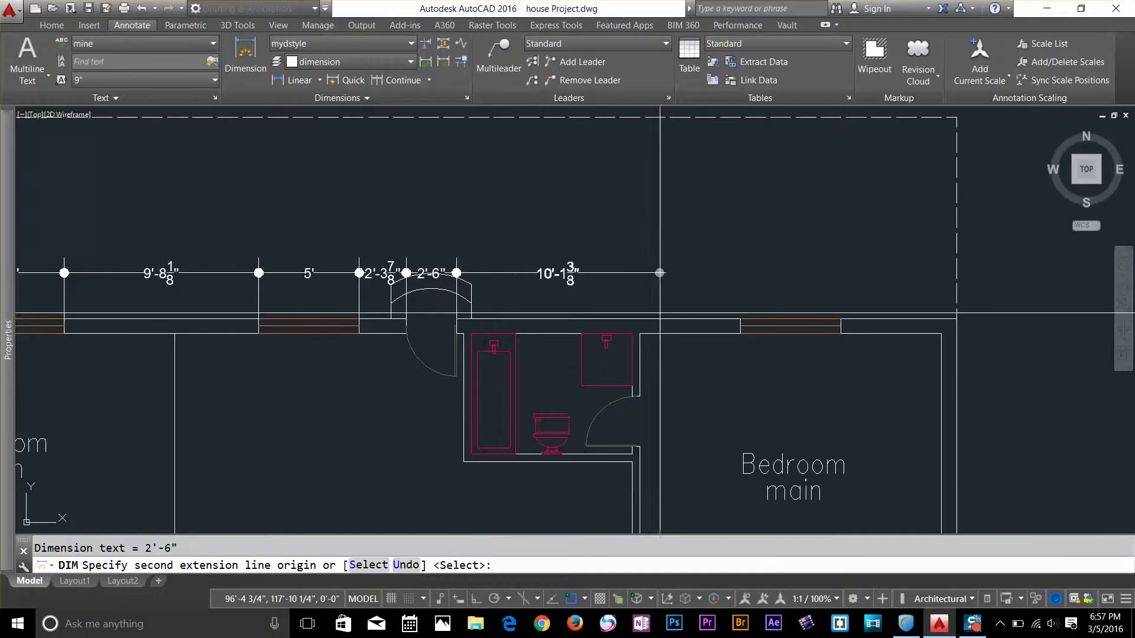
pyautogui.click(740, 319)
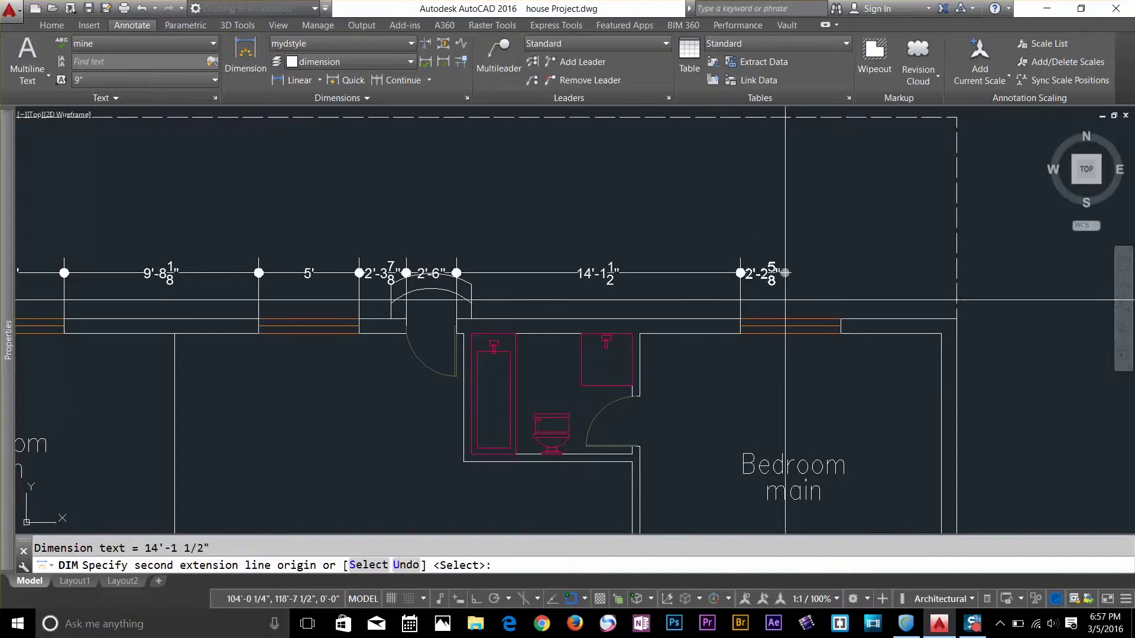
pyautogui.click(841, 319)
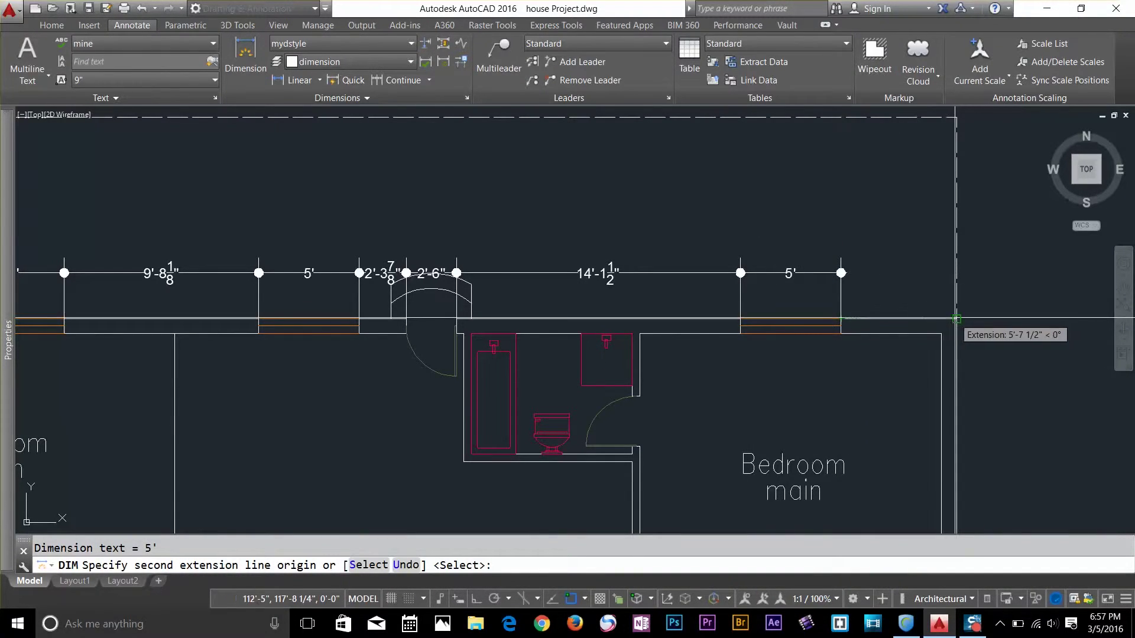
pyautogui.click(956, 320)
pyautogui.press('Return')
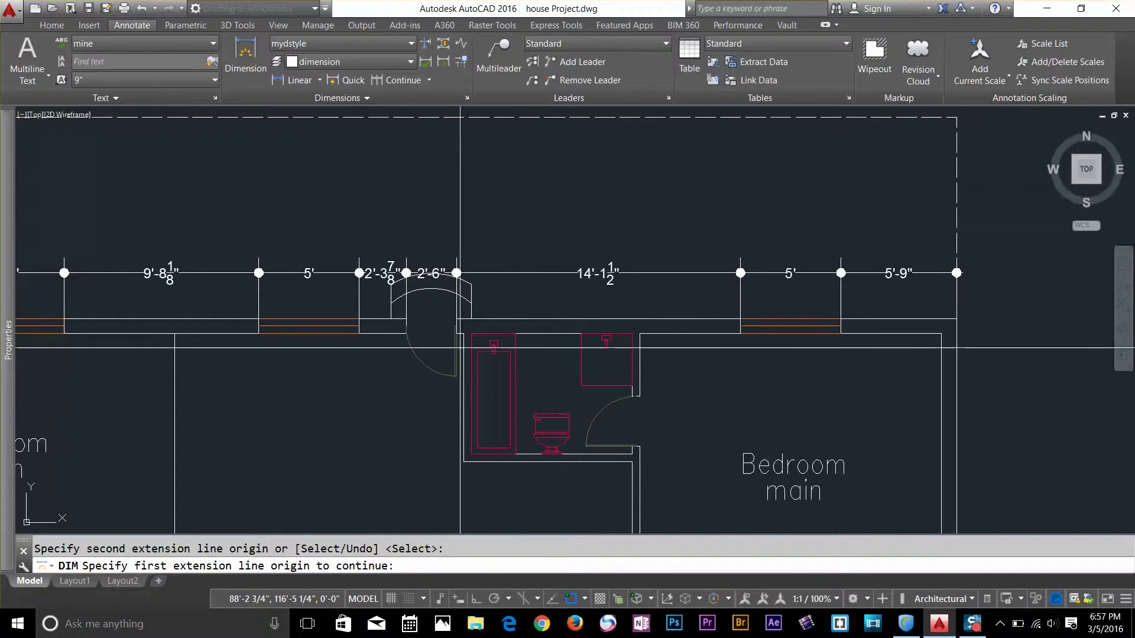
pyautogui.press('Return')
pyautogui.scroll(-5, 460, 348)
pyautogui.moveTo(591, 331)
pyautogui.mouseDown(button='middle')
pyautogui.moveTo(554, 331)
pyautogui.moveTo(548, 204)
pyautogui.mouseUp(button='middle')
# Dimension the upper-left bedroom's top wall with the text override "bedroom 20'"
pyautogui.scroll(4, 411, 161)
pyautogui.moveTo(454, 217); pyautogui.dragTo(458, 234, button='middle')
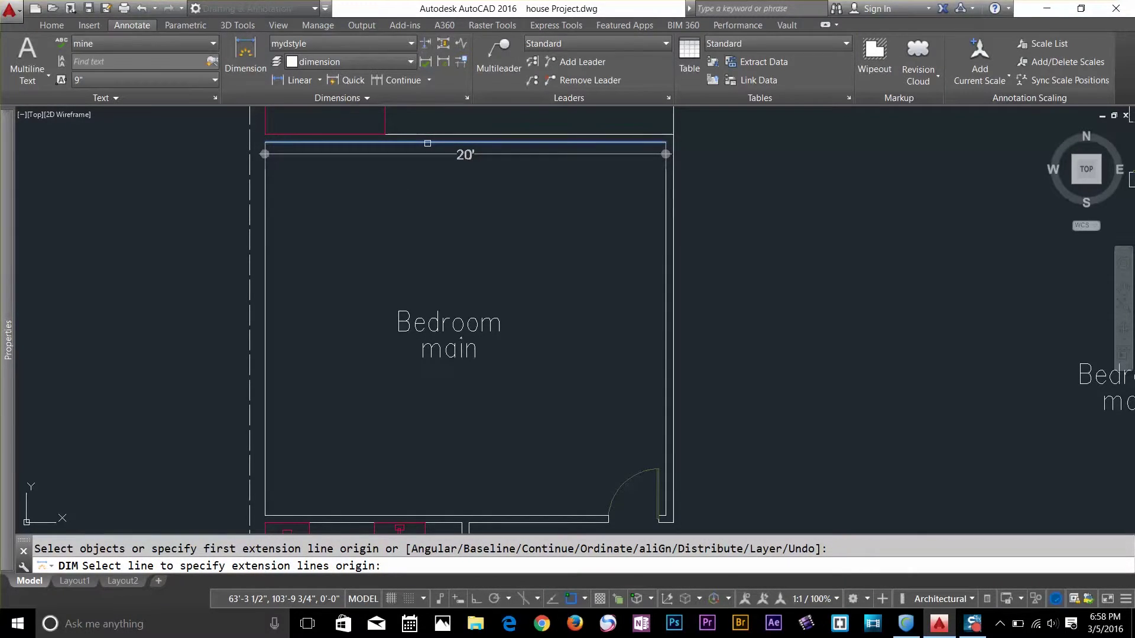
pyautogui.click(427, 143)
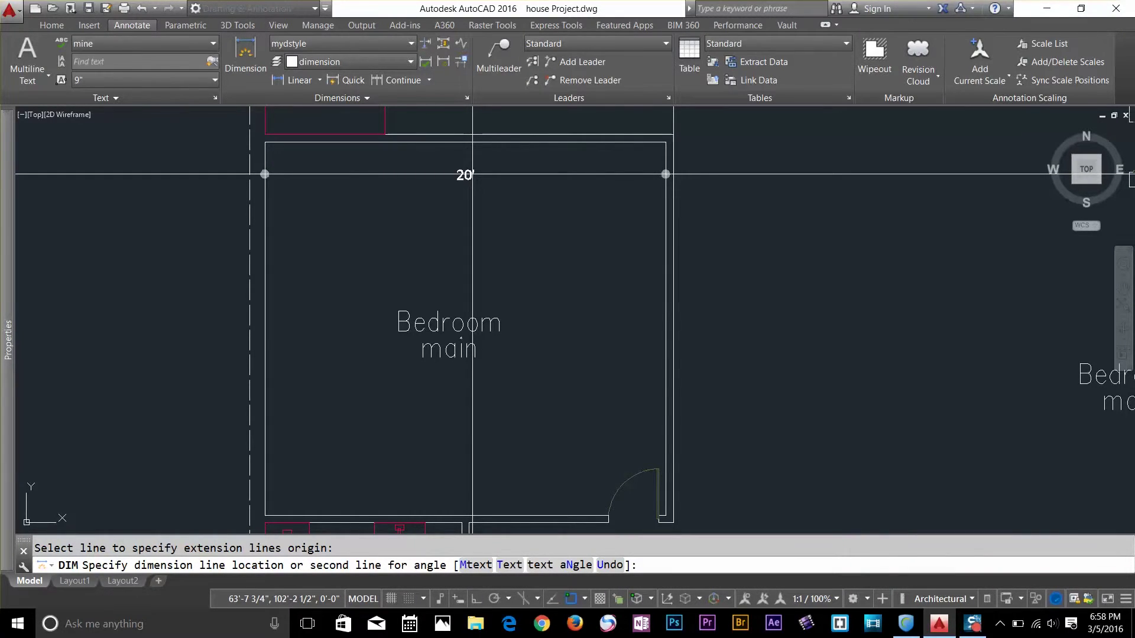
pyautogui.press('Return')
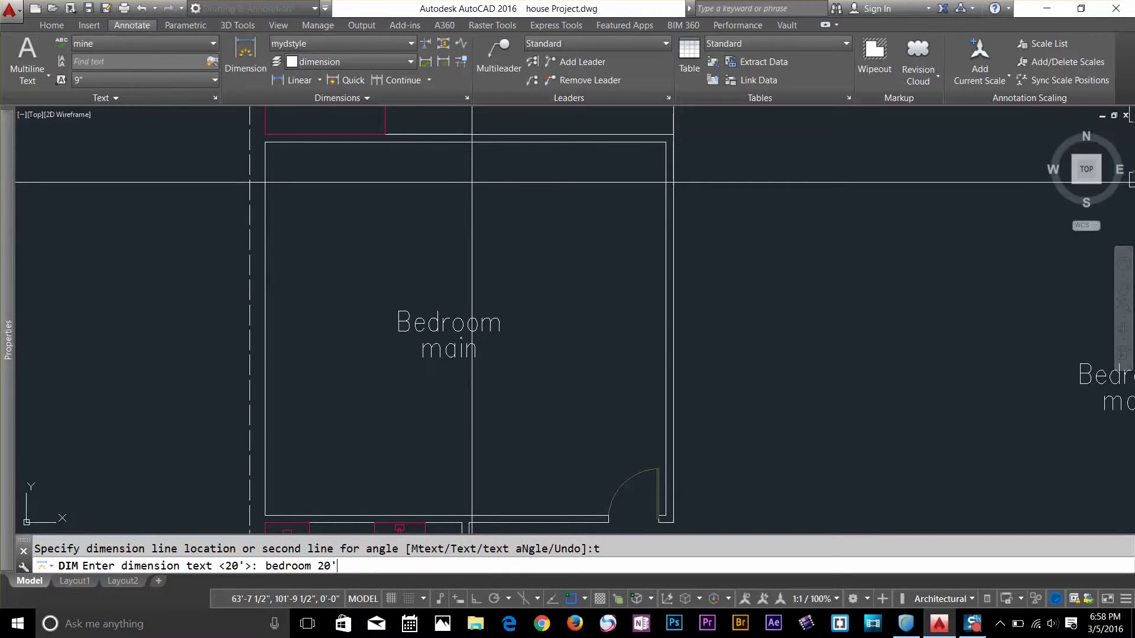
pyautogui.press('Return')
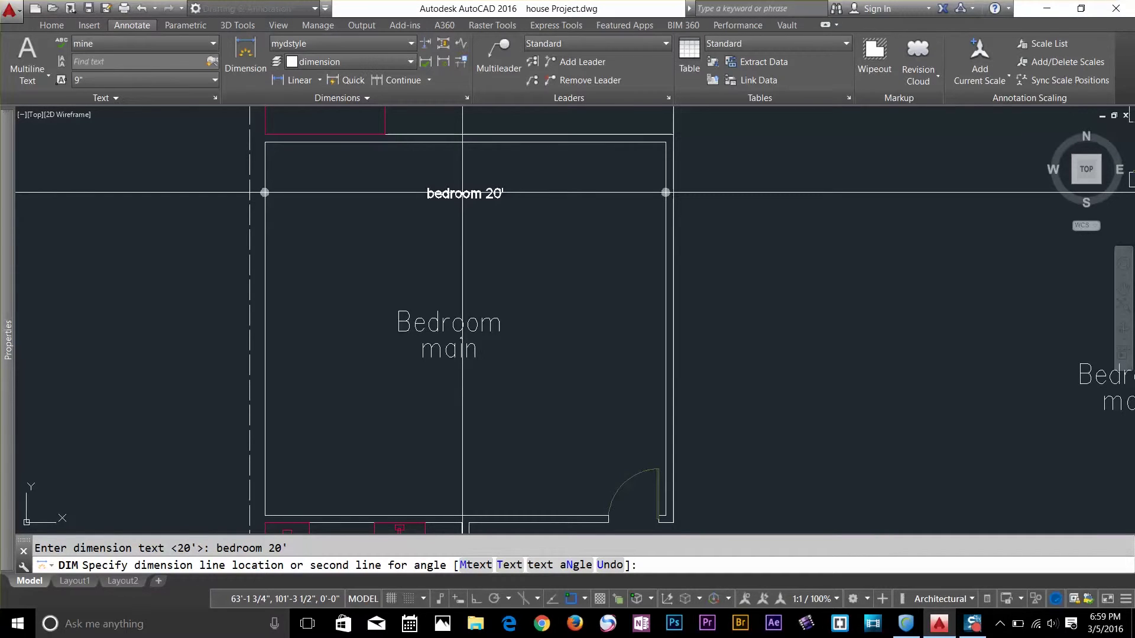
pyautogui.click(462, 193)
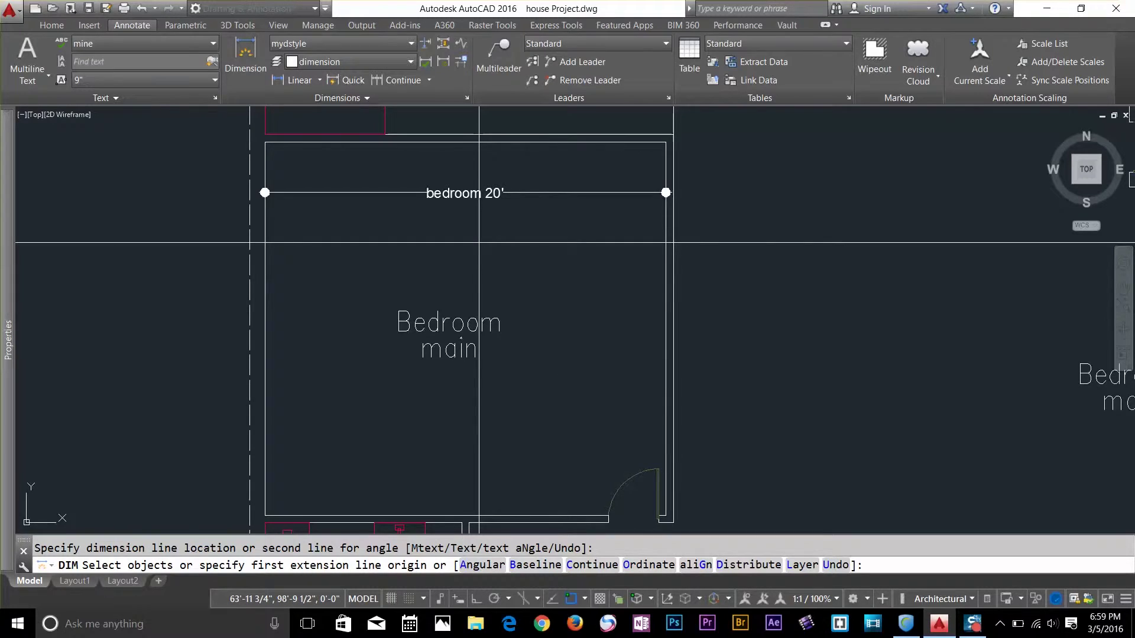
pyautogui.scroll(-6, 479, 243)
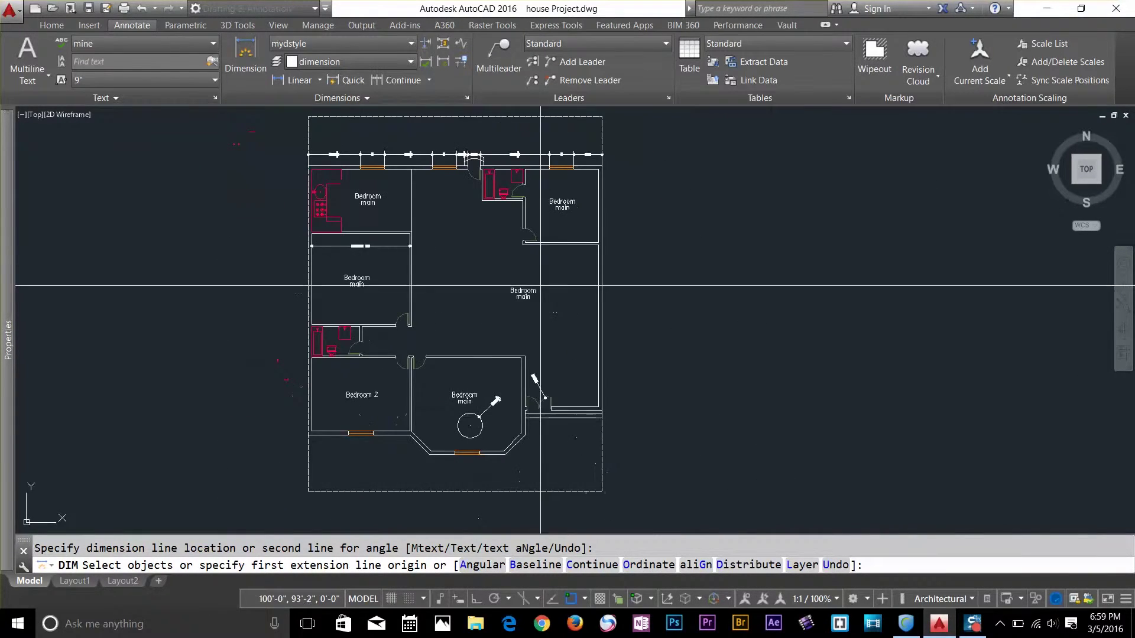
pyautogui.scroll(4, 561, 243)
pyautogui.click(652, 249)
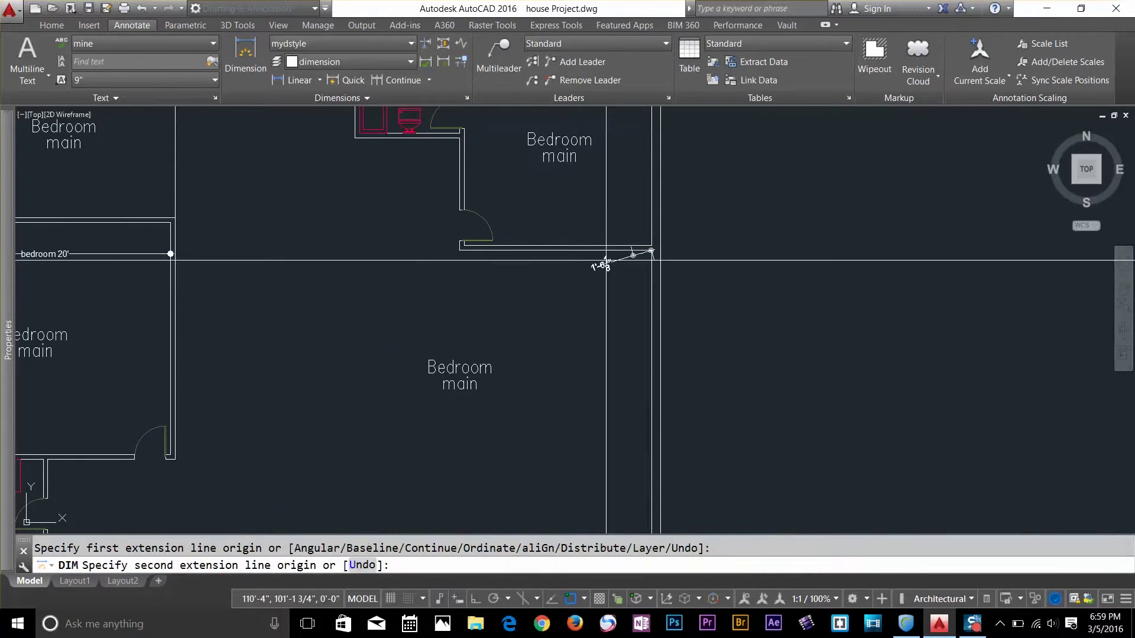
# Place the 15'-4 1/2" dimension across the right Bedroom main
pyautogui.click(459, 251)
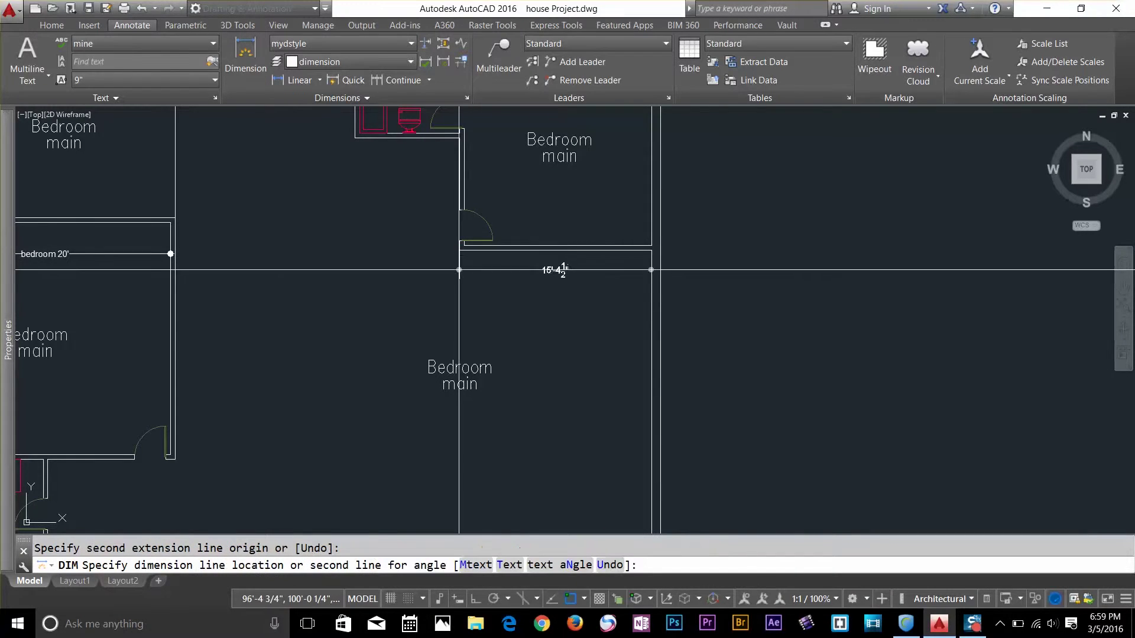
pyautogui.click(459, 269)
pyautogui.scroll(-4, 473, 271)
pyautogui.scroll(4, 625, 284)
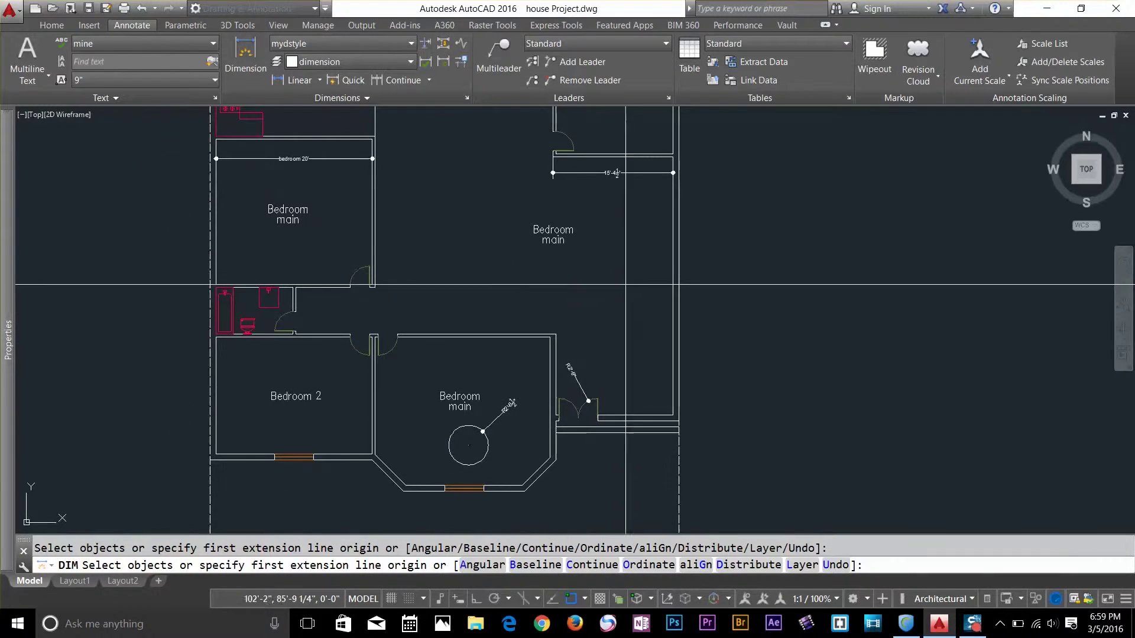
pyautogui.scroll(4, 262, 448)
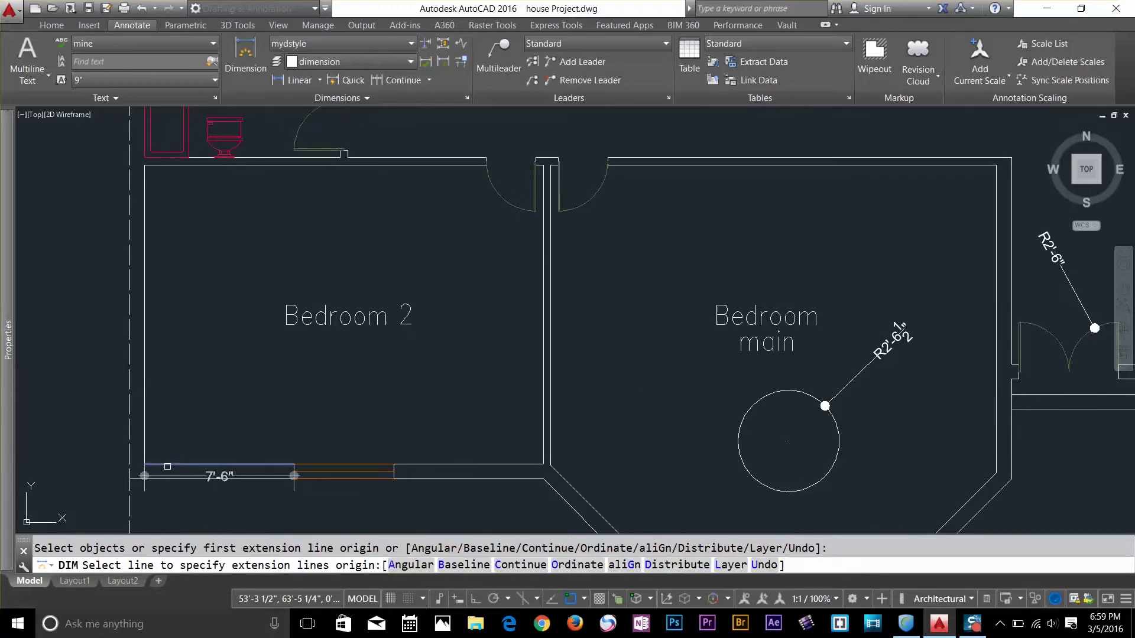
# Dimension Bedroom 2's bottom wall corner to corner as 20'
pyautogui.click(144, 465)
pyautogui.scroll(2, 144, 465)
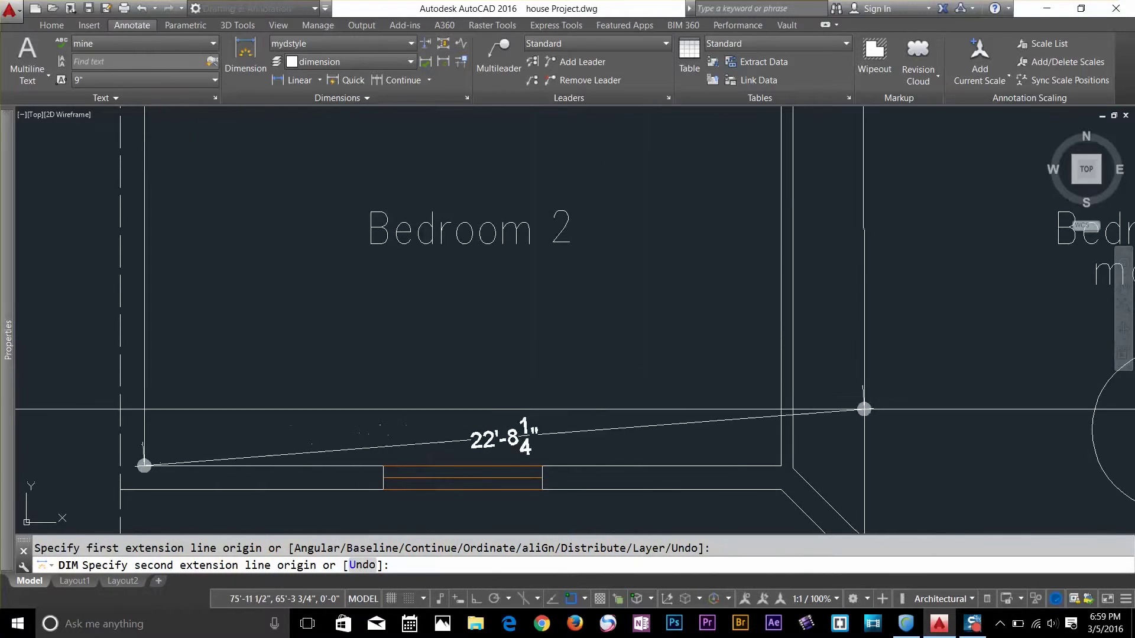
pyautogui.click(780, 466)
pyautogui.click(780, 418)
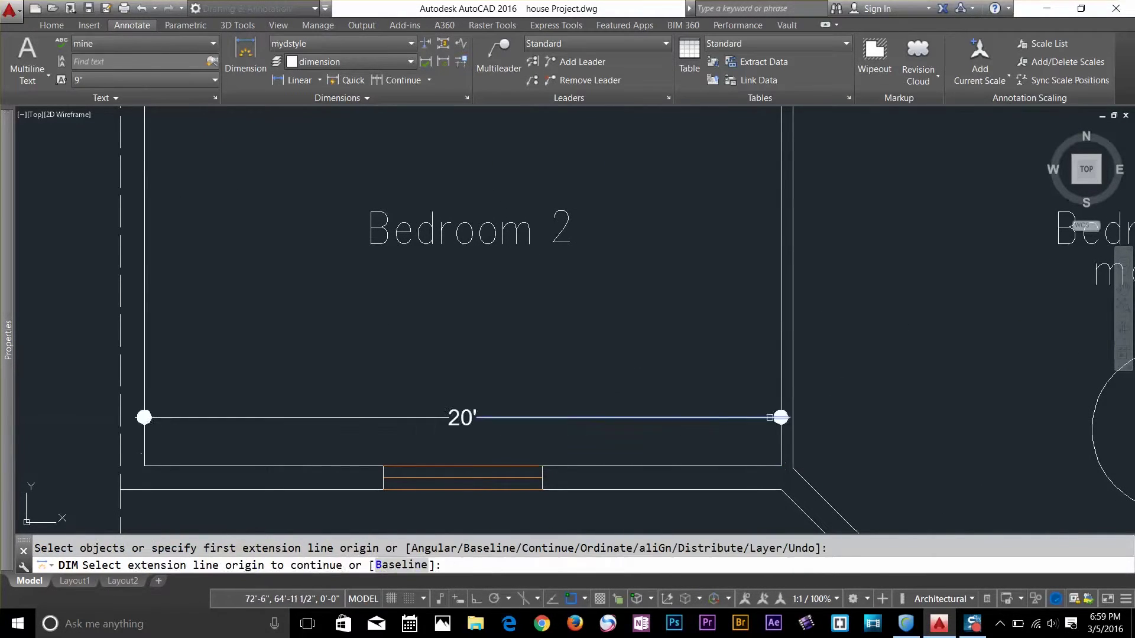
pyautogui.press('Return')
pyautogui.scroll(-4, 363, 285)
pyautogui.scroll(5, 619, 419)
# Dimension the angled wall between Bedroom 2 and Bedroom main as 3'-11 1/4"
pyautogui.moveTo(220, 455); pyautogui.dragTo(355, 380, button='middle')
pyautogui.press('Return')
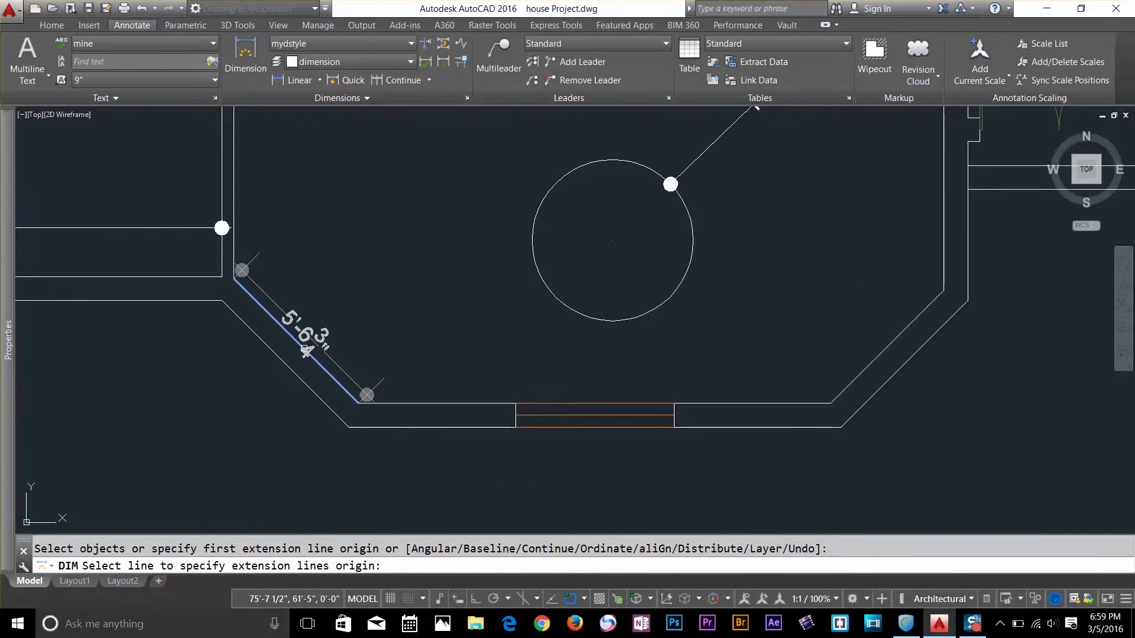
pyautogui.click(306, 350)
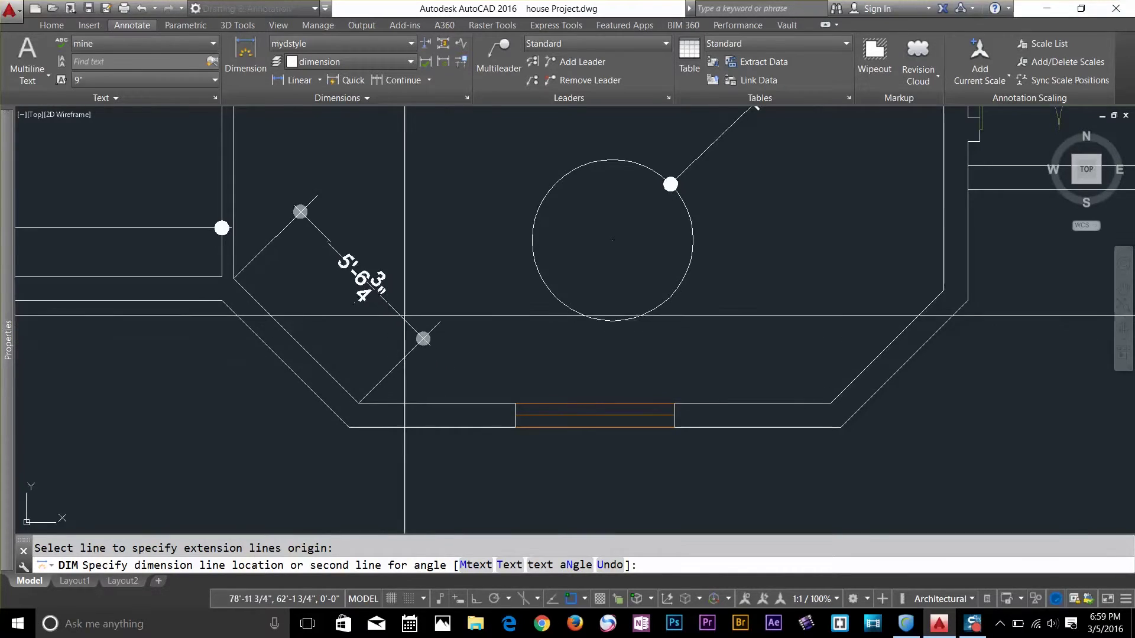
pyautogui.scroll(-2, 390, 313)
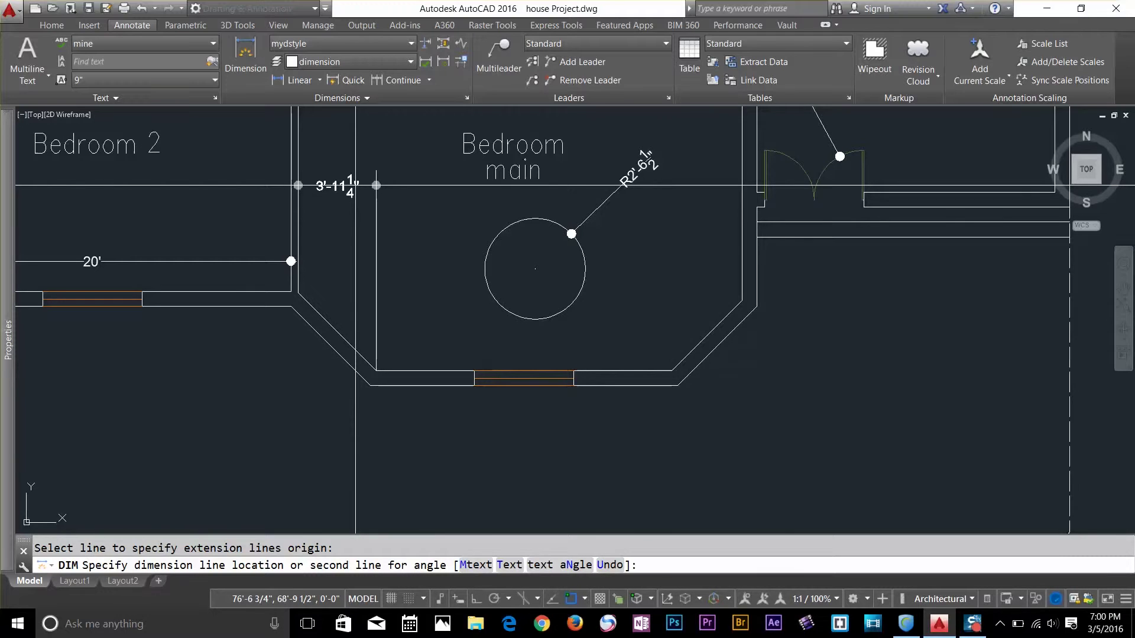
pyautogui.click(355, 185)
pyautogui.press('Return')
pyautogui.scroll(-5, 453, 424)
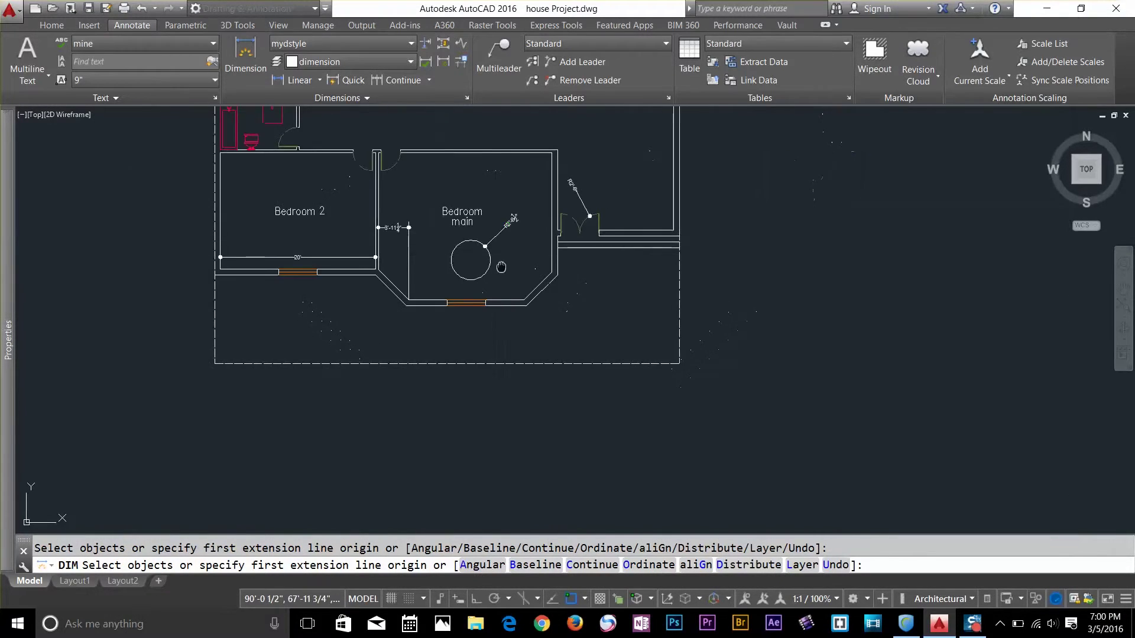
# Place a 2'-6" door-width dimension above the top-wall doorway and end DIM
pyautogui.scroll(2, 452, 424)
pyautogui.scroll(6, 366, 390)
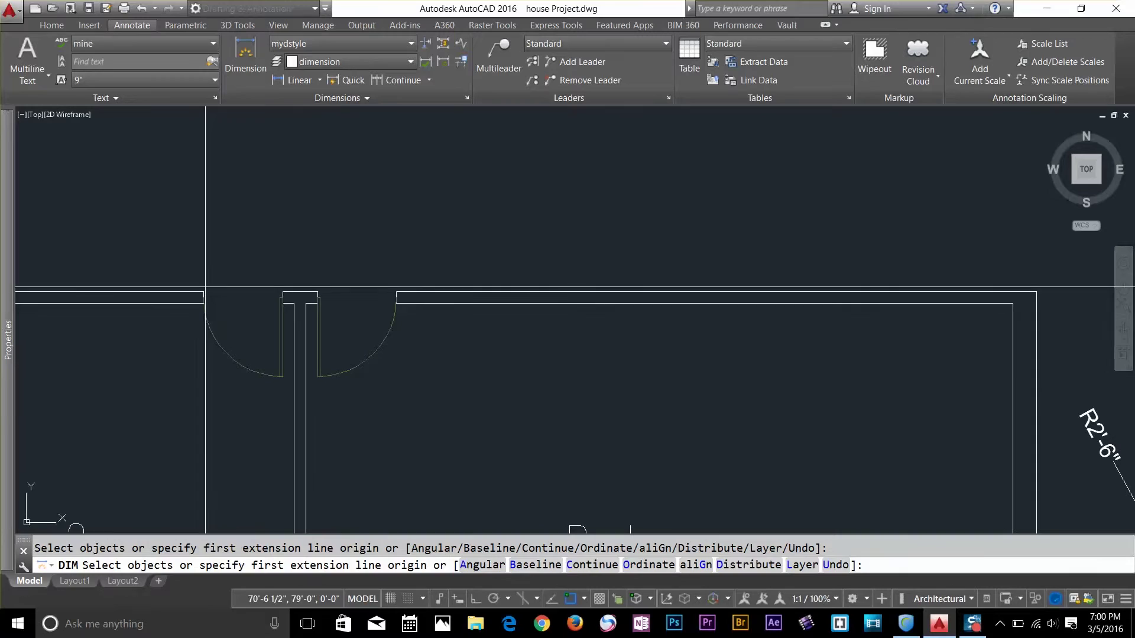
pyautogui.click(203, 291)
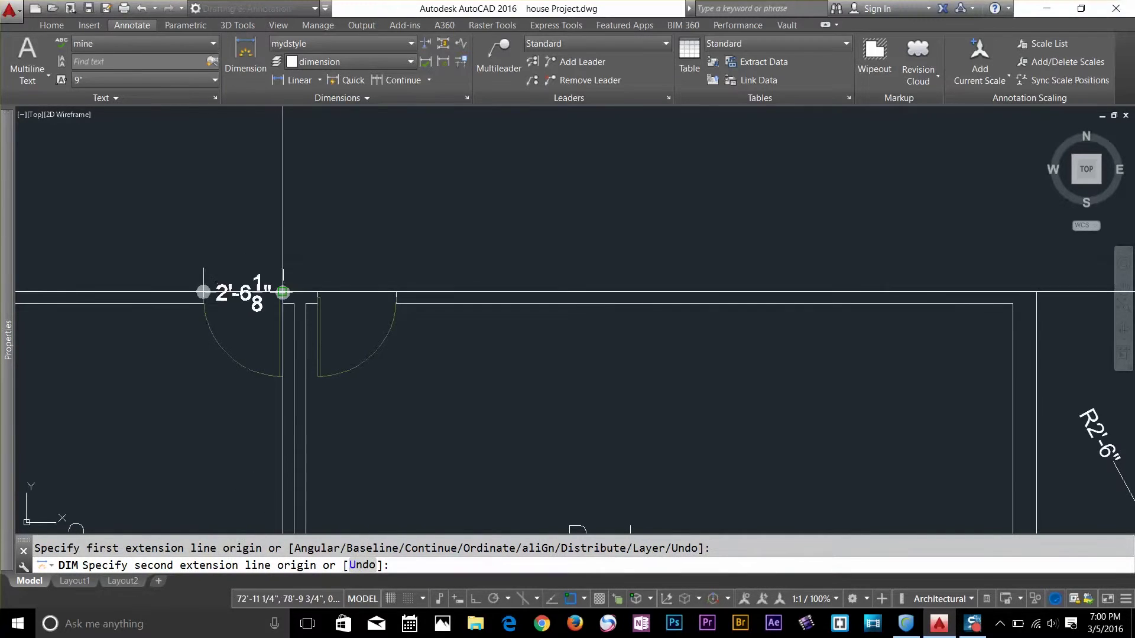
pyautogui.click(282, 292)
pyautogui.click(300, 250)
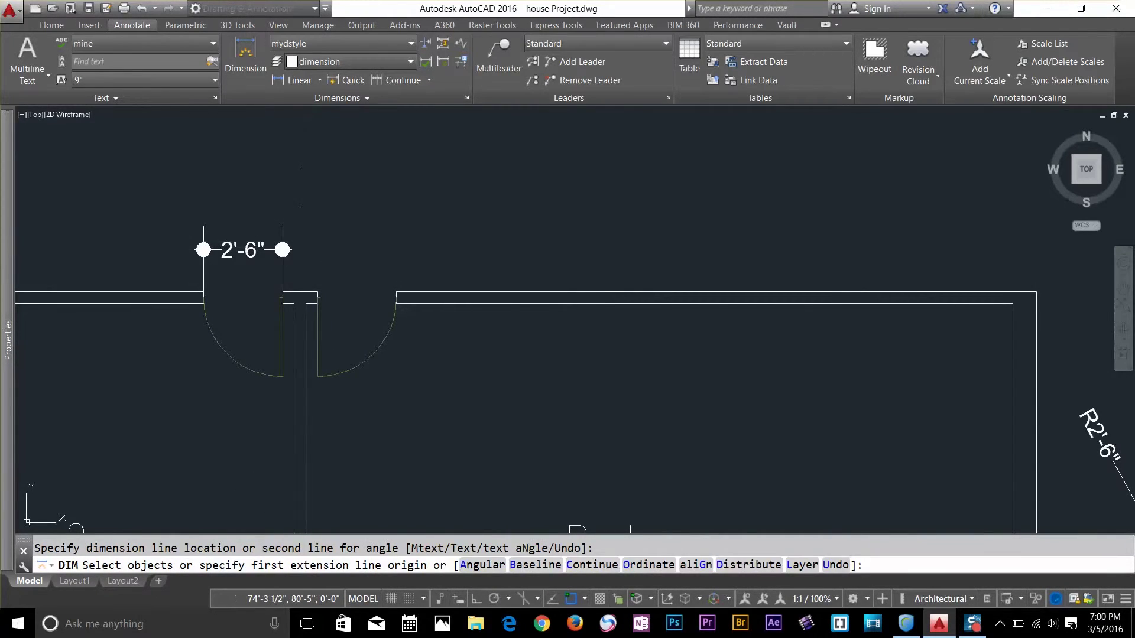
pyautogui.press('Escape')
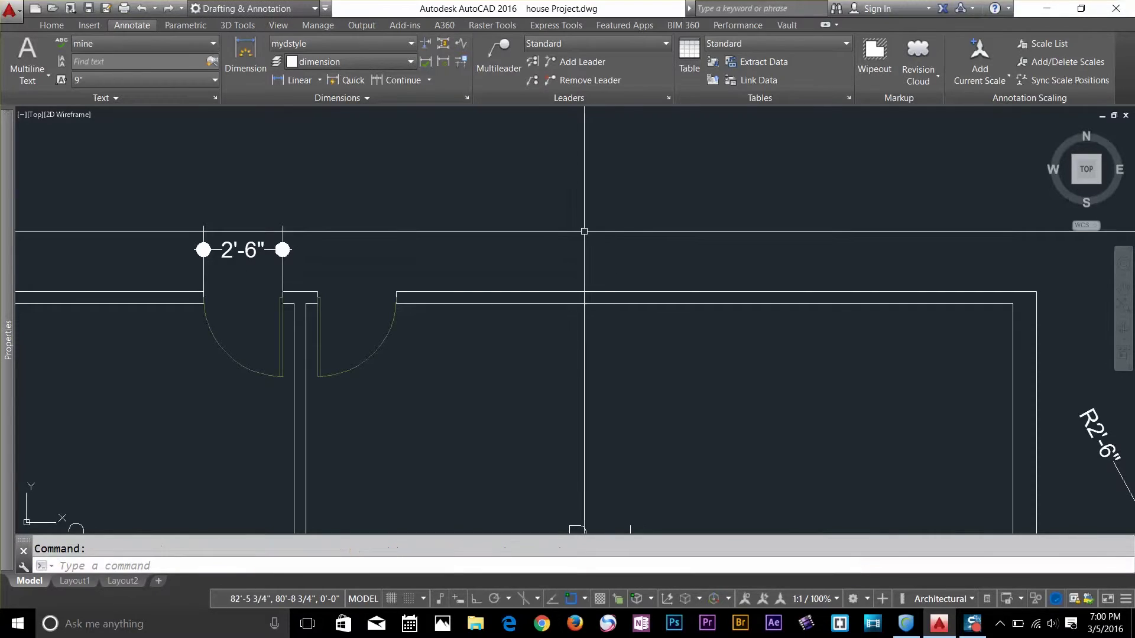
# Select the 20' dimension in Bedroom 2
pyautogui.scroll(-6, 582, 225)
pyautogui.moveTo(581, 225); pyautogui.dragTo(372, 215, button='middle')
pyautogui.scroll(4, 508, 372)
pyautogui.scroll(-1, 284, 272)
pyautogui.moveTo(284, 272); pyautogui.dragTo(387, 273, button='middle')
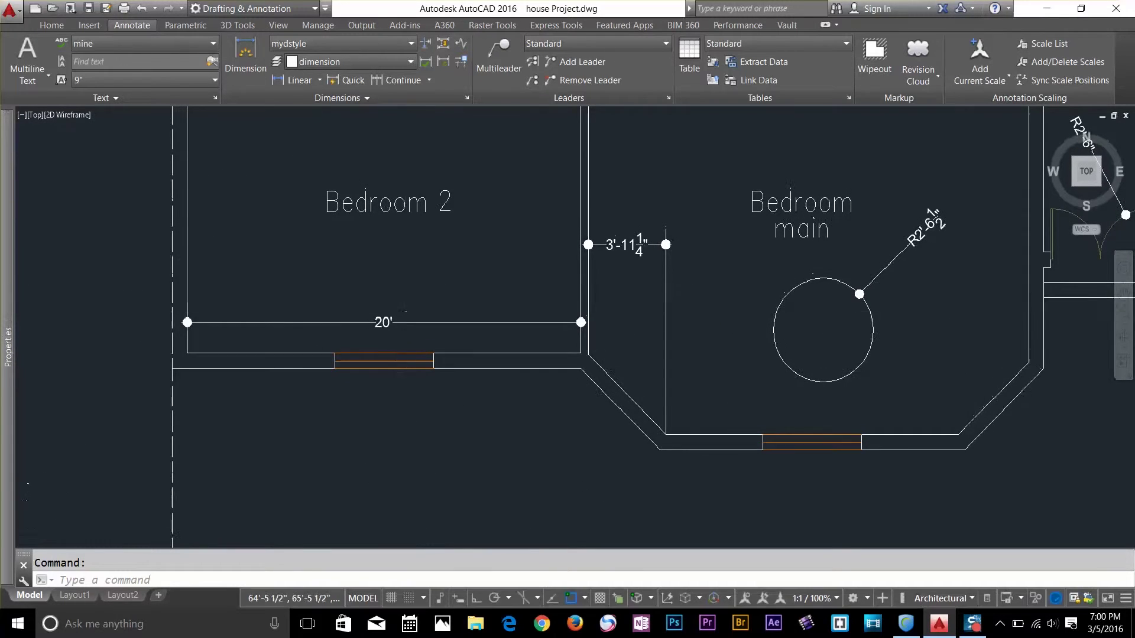
pyautogui.click(393, 316)
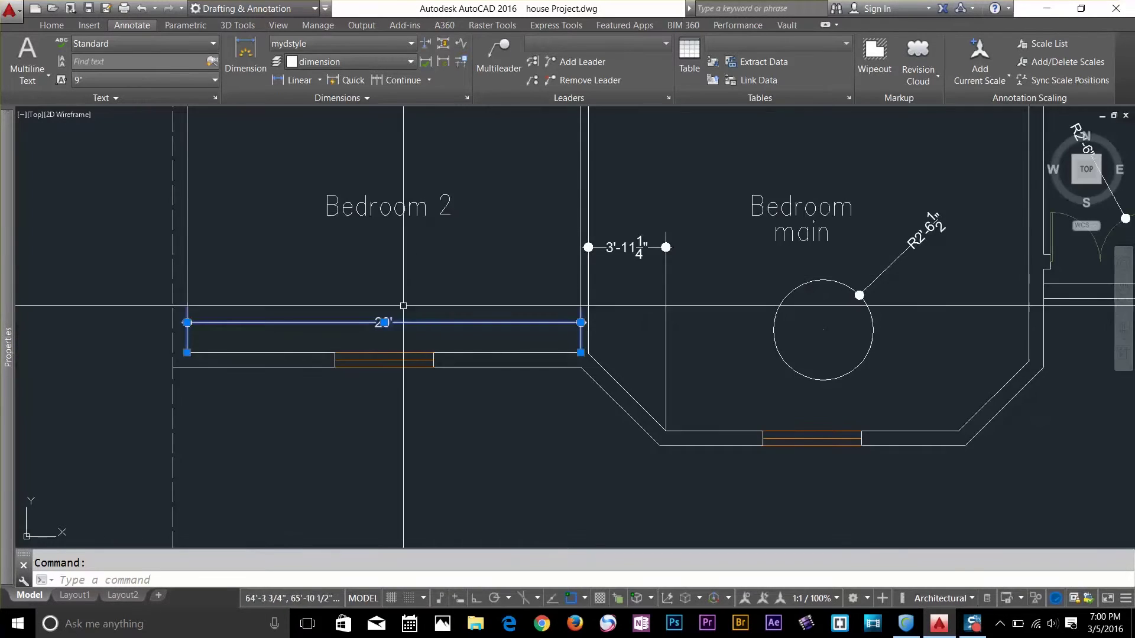
# Move the 20' dimension's text grip to a new position
pyautogui.scroll(4, 383, 311)
pyautogui.moveTo(383, 312); pyautogui.dragTo(635, 271, button='middle')
pyautogui.scroll(-2, 641, 261)
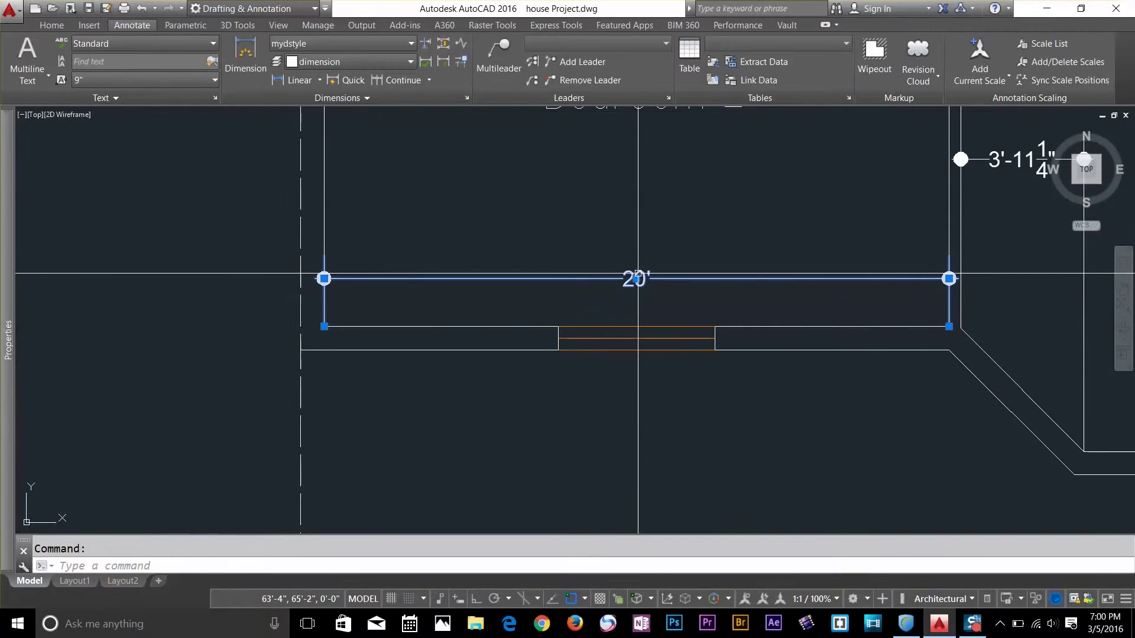
pyautogui.click(636, 278)
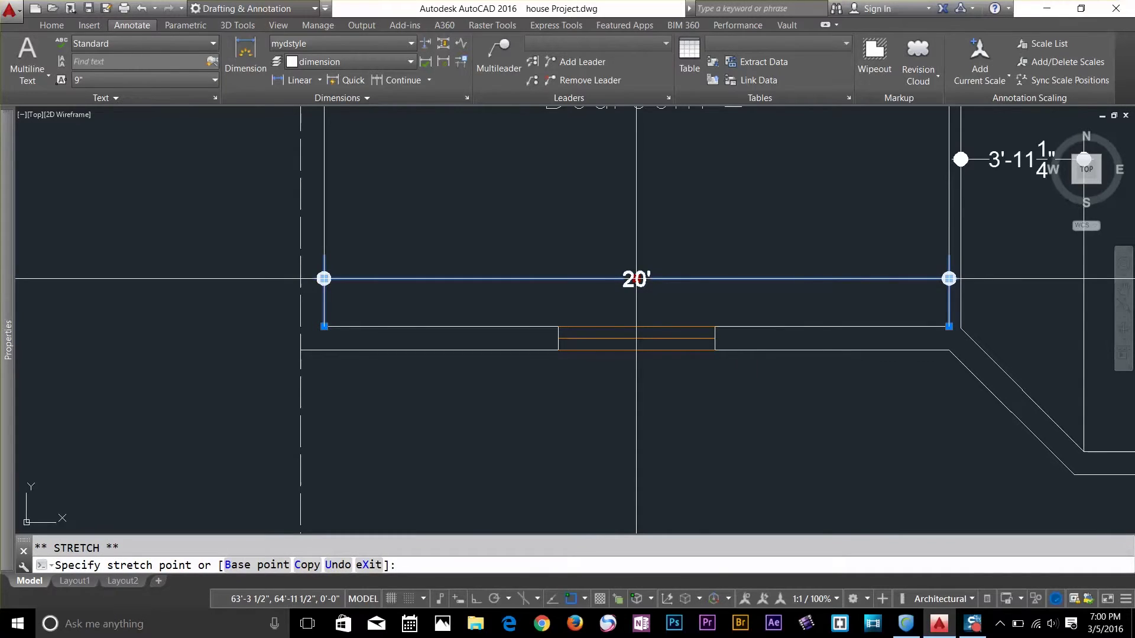
pyautogui.click(569, 210)
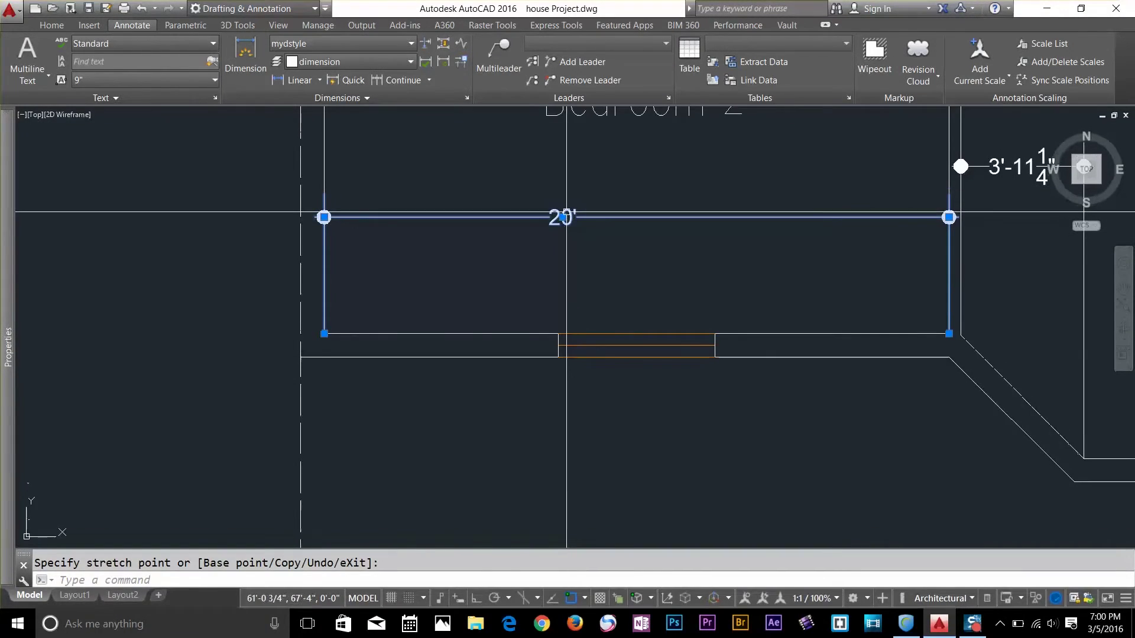
pyautogui.click(563, 218)
pyautogui.click(773, 189)
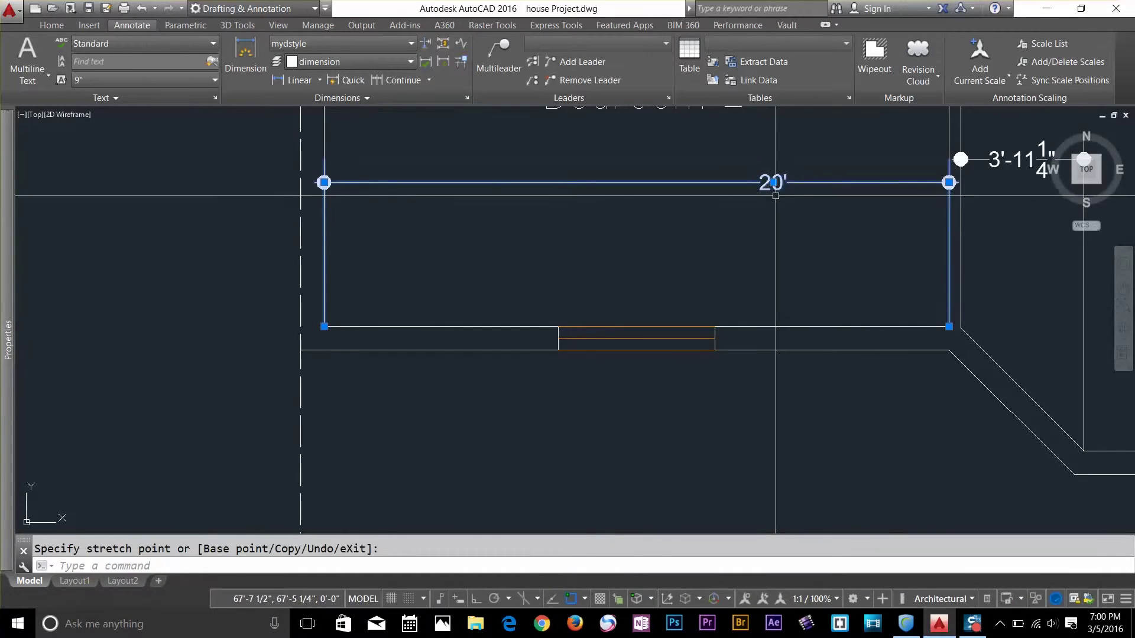
pyautogui.click(774, 191)
pyautogui.click(768, 188)
pyautogui.click(552, 208)
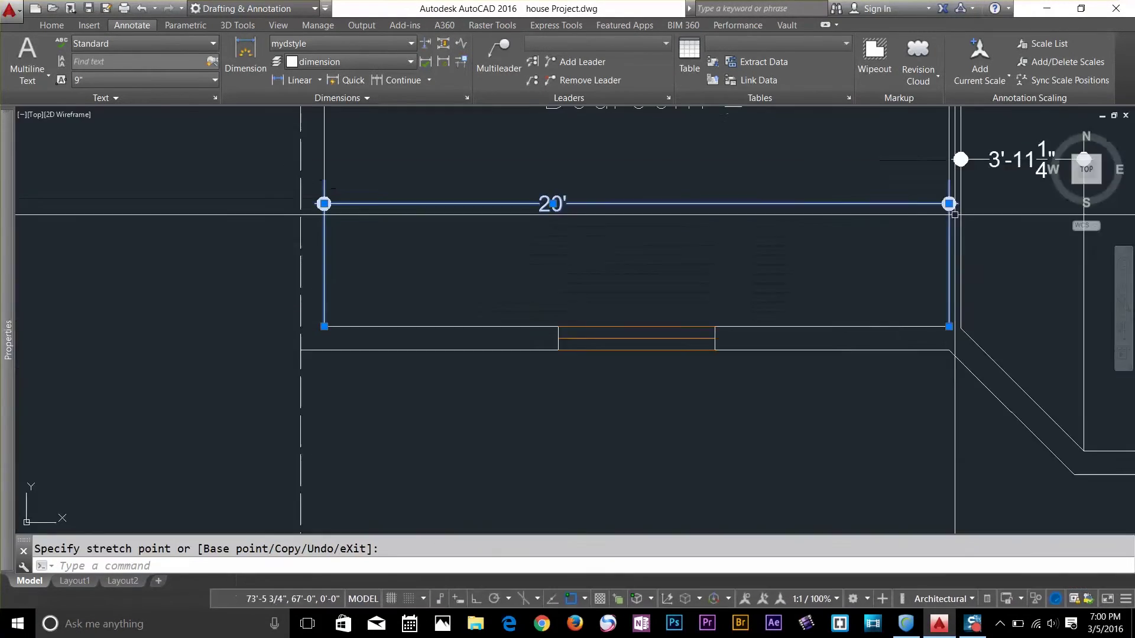
# Keep the extension origin at 20' and drop the dimension line closer to the bottom wall
pyautogui.click(948, 333)
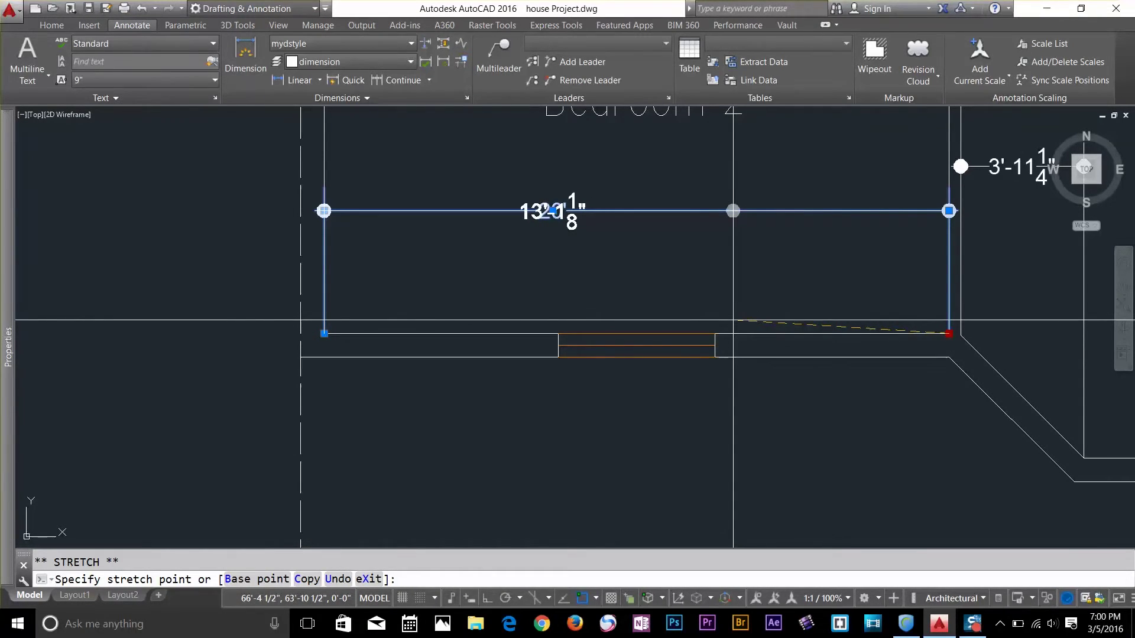
pyautogui.click(949, 333)
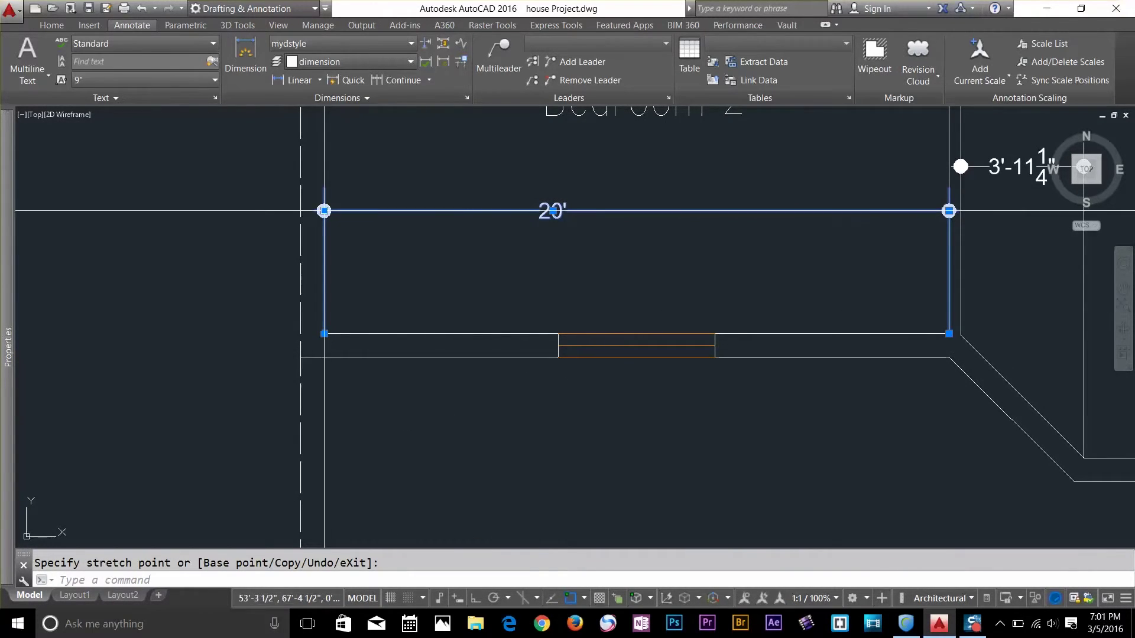
pyautogui.click(324, 210)
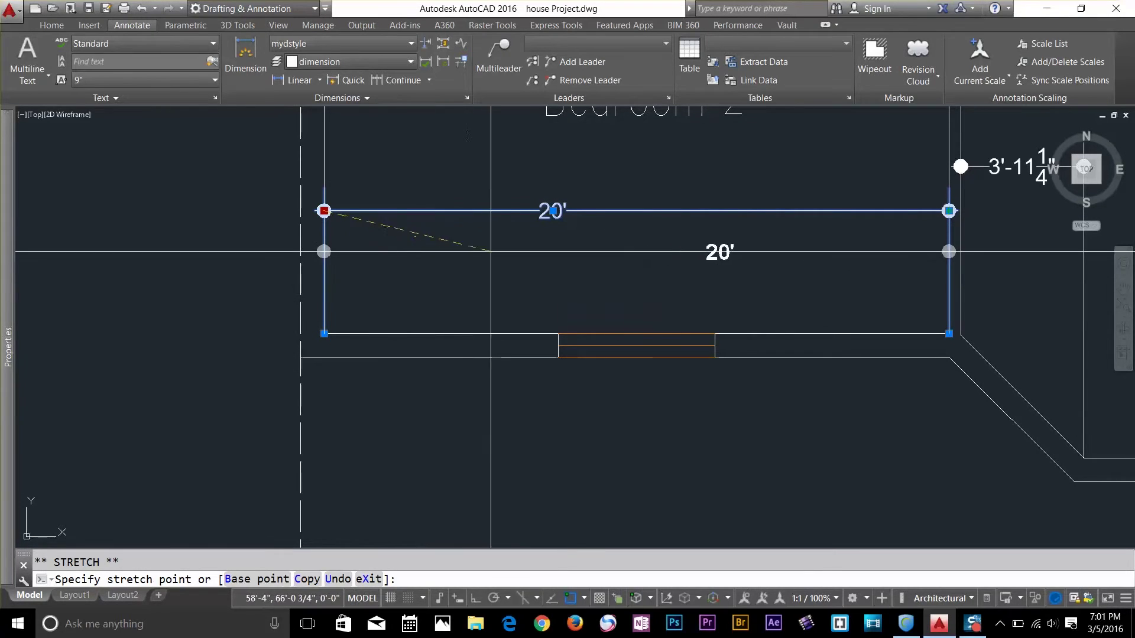
pyautogui.click(428, 257)
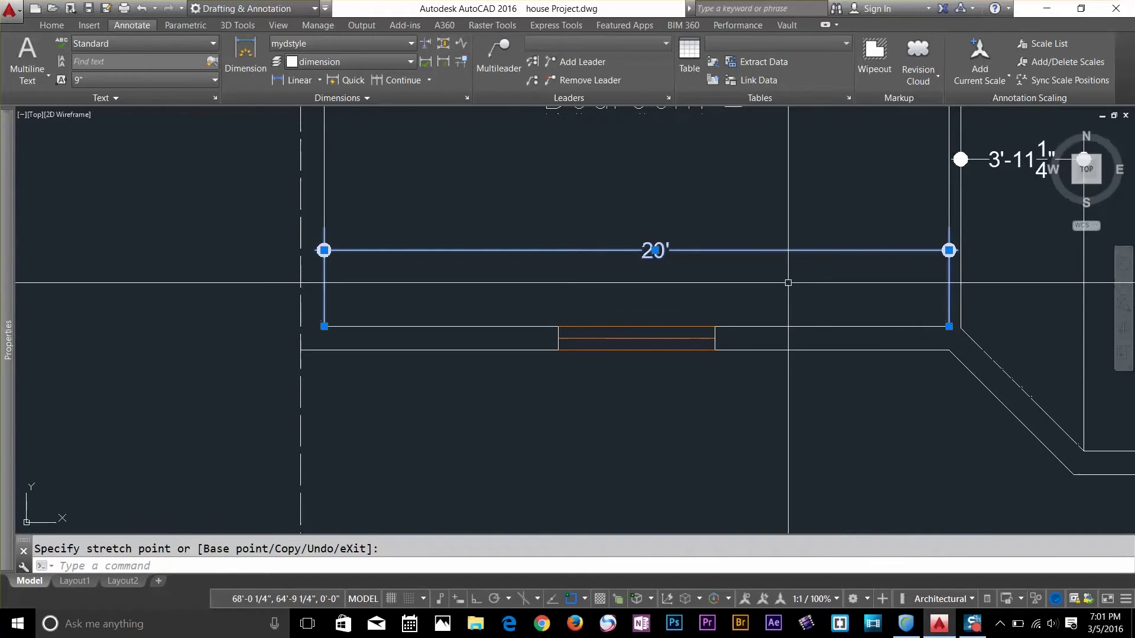
pyautogui.scroll(-3, 788, 283)
pyautogui.moveTo(788, 285); pyautogui.dragTo(408, 285, button='middle')
pyautogui.scroll(-1, 408, 318)
pyautogui.scroll(5, 605, 292)
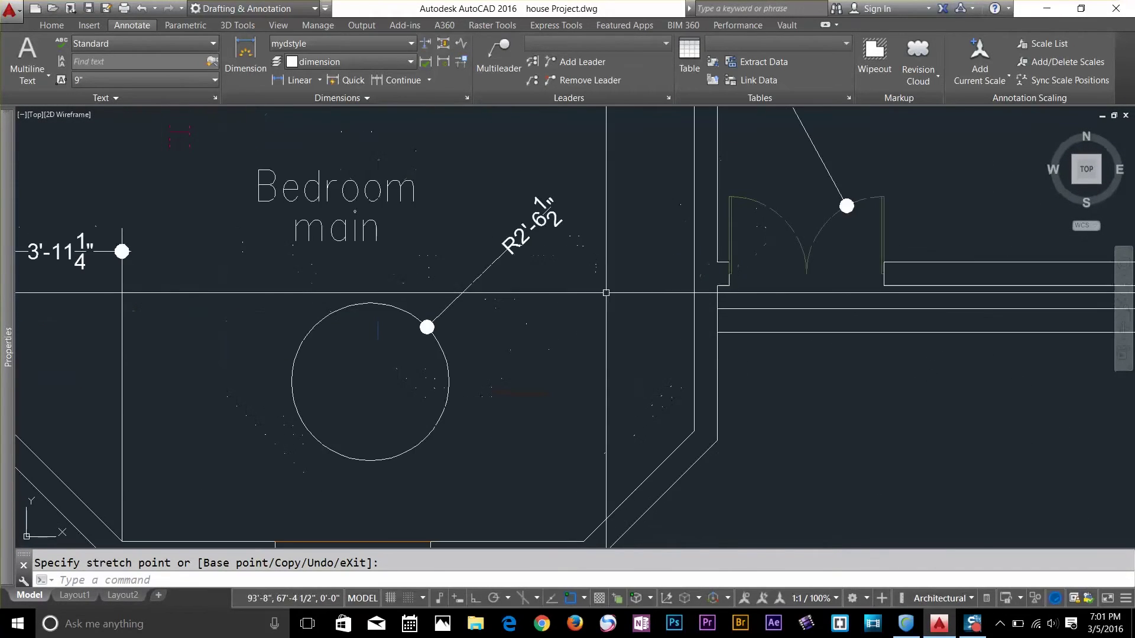
# Reposition the R2'-6 1/2" radius dimension text on the Bedroom main circle via its grip
pyautogui.press('Escape')
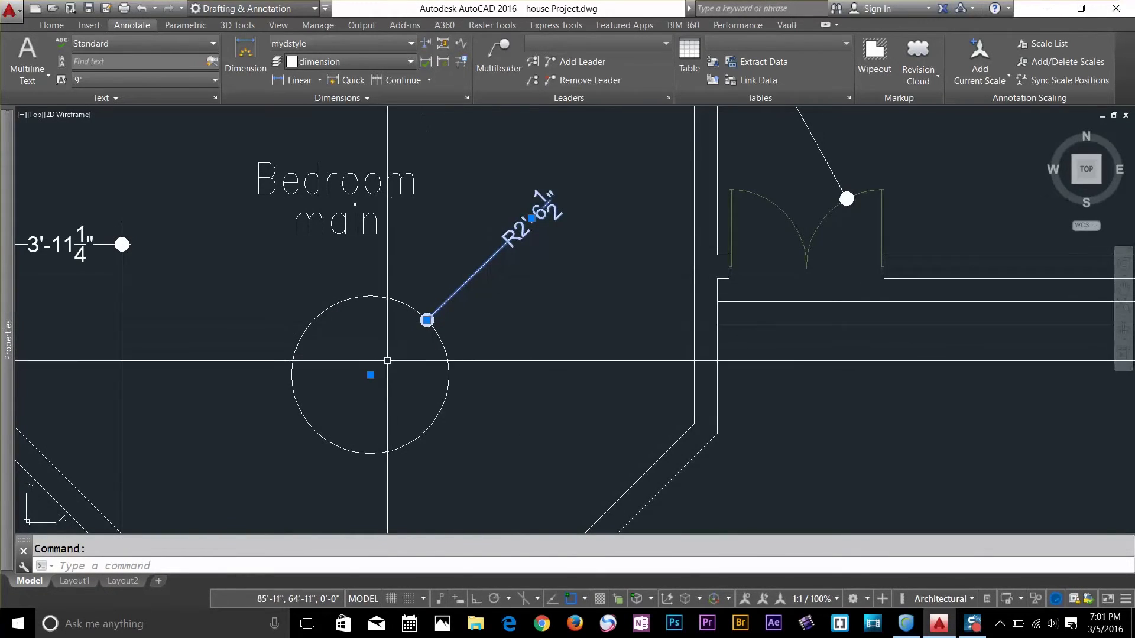
pyautogui.click(427, 319)
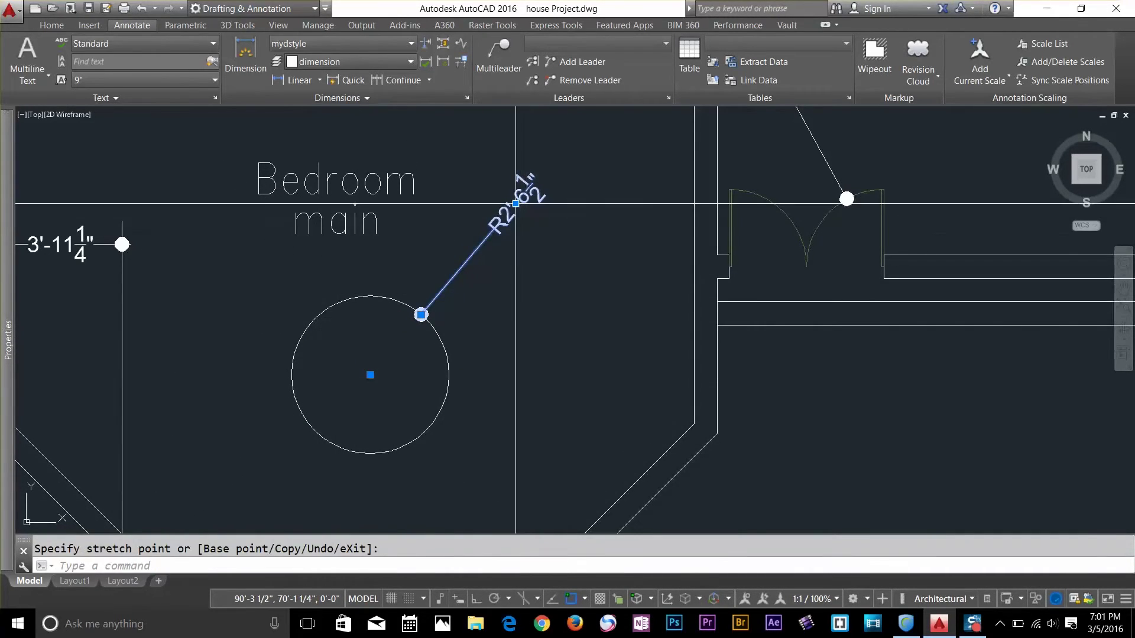
pyautogui.click(515, 204)
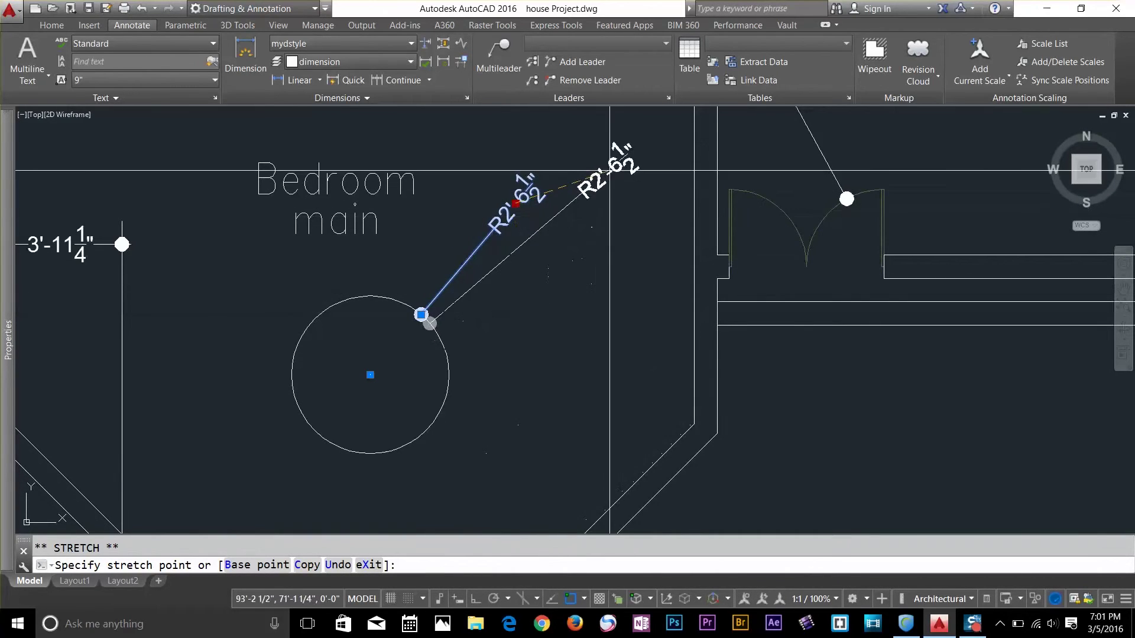
pyautogui.click(509, 274)
pyautogui.scroll(4, 509, 274)
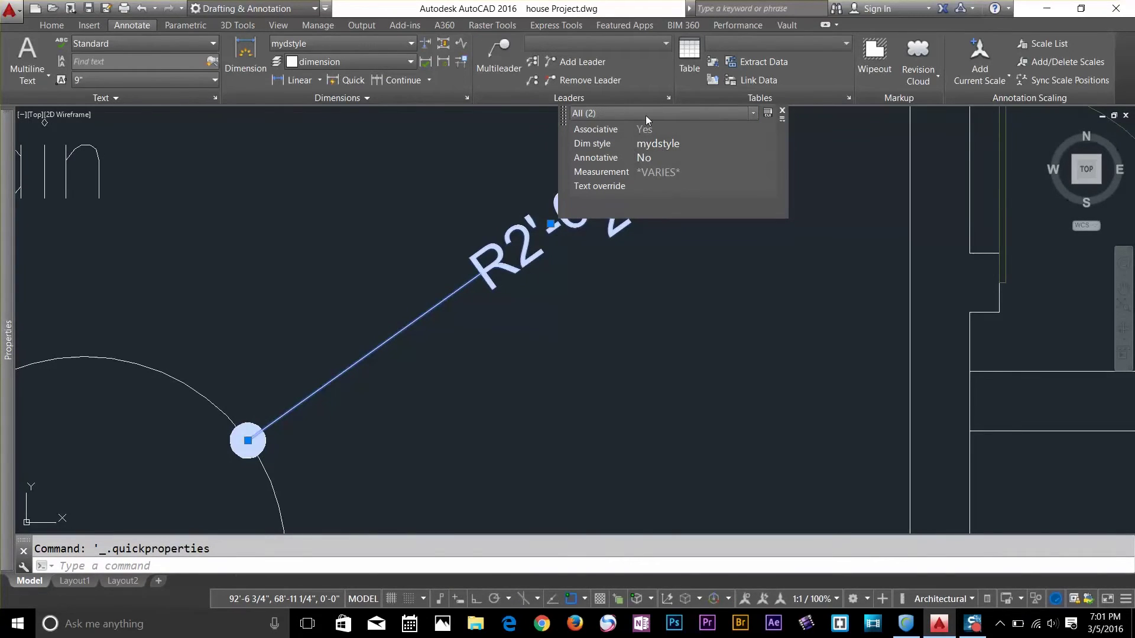
pyautogui.scroll(-2, 600, 130)
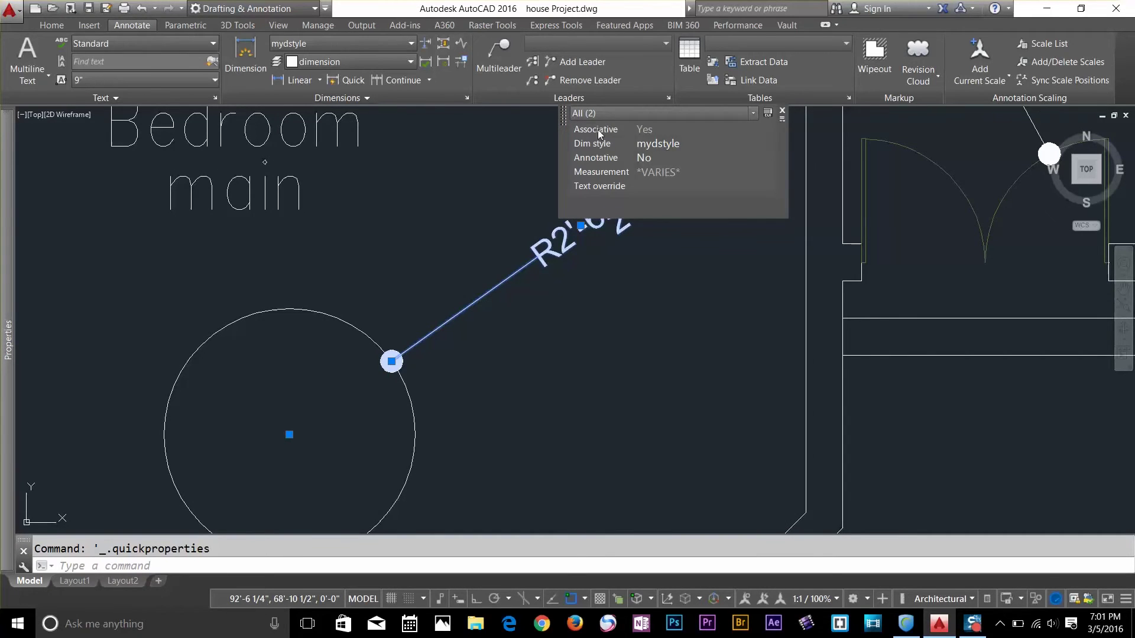
pyautogui.press('Escape')
pyautogui.scroll(-3, 430, 259)
pyautogui.moveTo(430, 259); pyautogui.dragTo(437, 264, button='middle')
pyautogui.scroll(10, 437, 264)
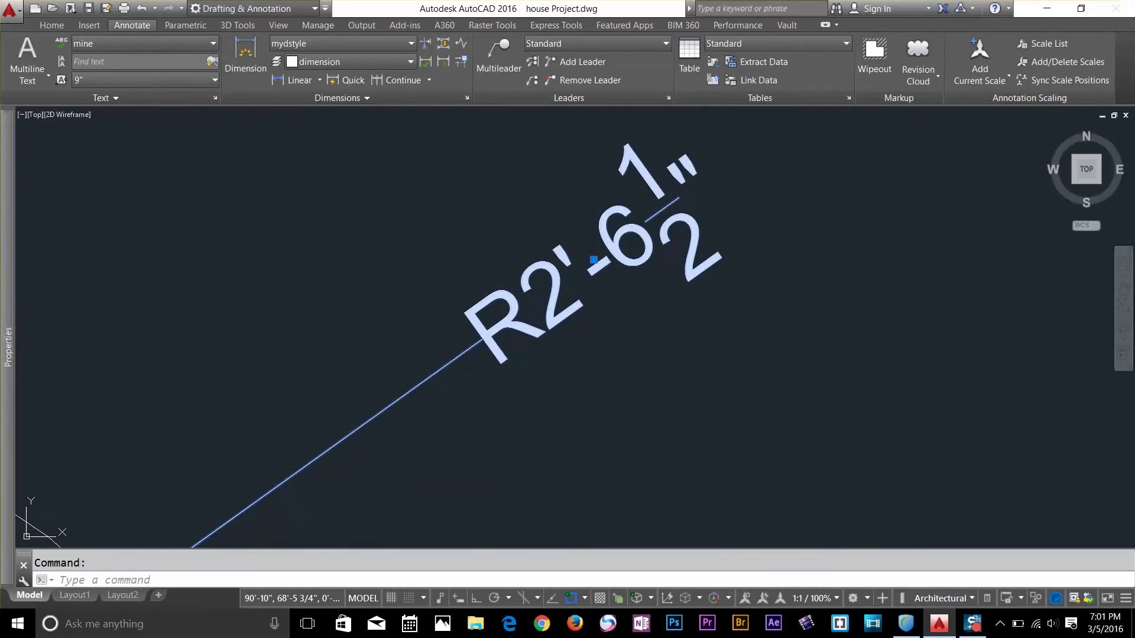
pyautogui.doubleClick(594, 259)
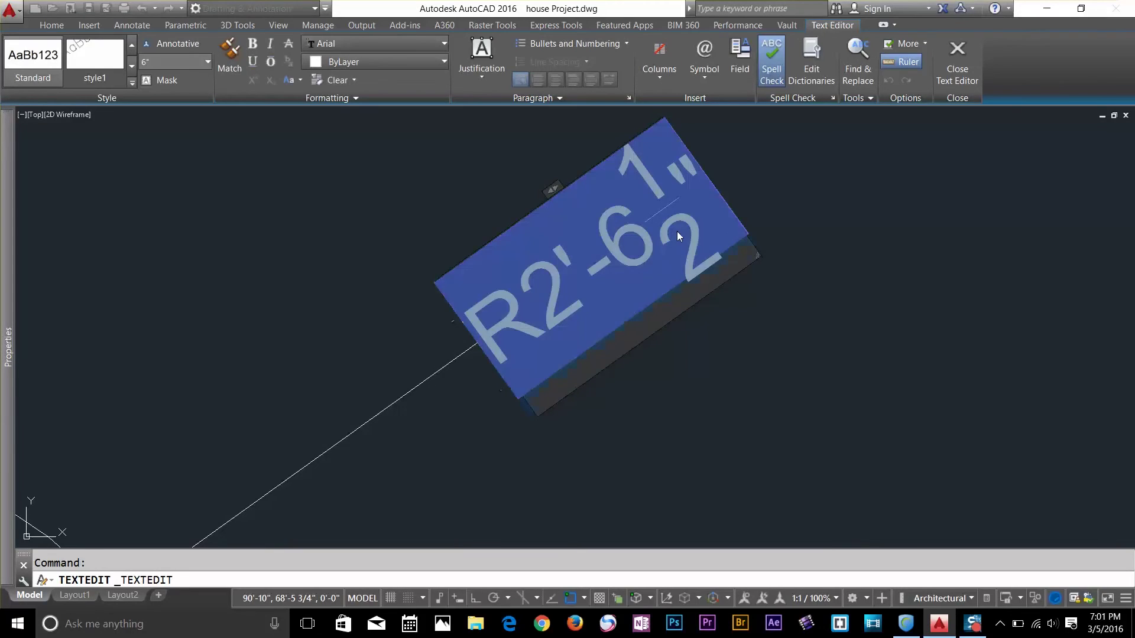
pyautogui.write('we')
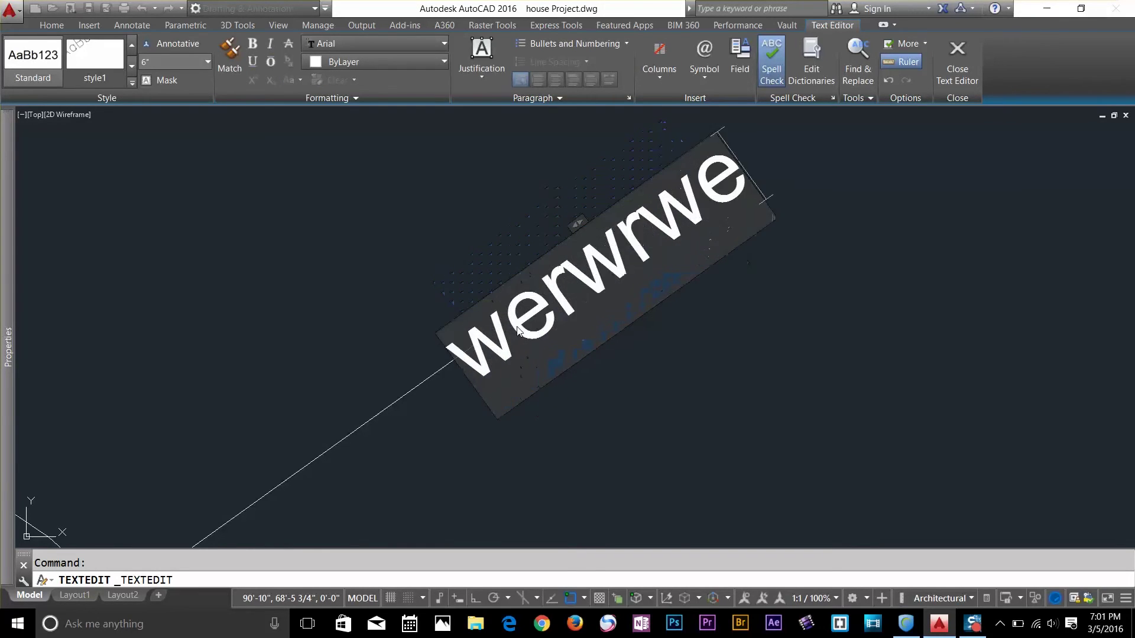
pyautogui.write('rqwerqwerqwreqewrwer')
pyautogui.press('BackSpace')
pyautogui.press('BackSpace')
pyautogui.press('BackSpace')
pyautogui.press('BackSpace')
pyautogui.press('BackSpace')
pyautogui.press('BackSpace')
pyautogui.press('BackSpace')
pyautogui.press('BackSpace')
pyautogui.press('BackSpace')
pyautogui.press('BackSpace')
pyautogui.press('BackSpace')
pyautogui.press('BackSpace')
pyautogui.press('BackSpace')
pyautogui.press('BackSpace')
pyautogui.press('BackSpace')
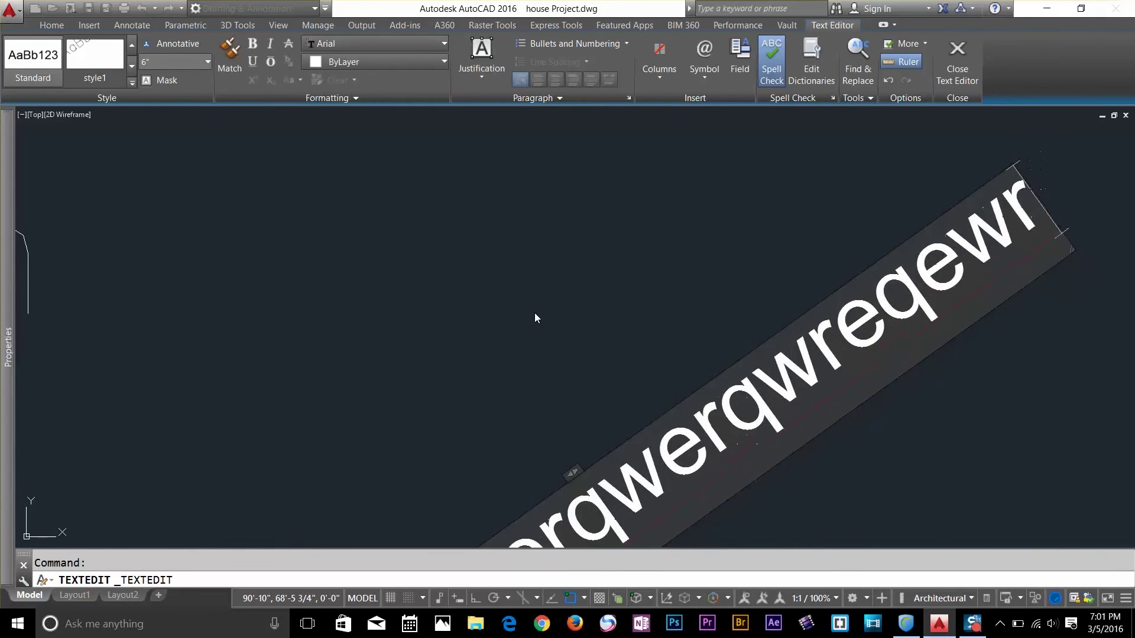
pyautogui.press('BackSpace')
pyautogui.press('BackSpace')
pyautogui.press('BackSpace')
pyautogui.press('BackSpace')
pyautogui.press('BackSpace')
pyautogui.press('BackSpace')
pyautogui.press('BackSpace')
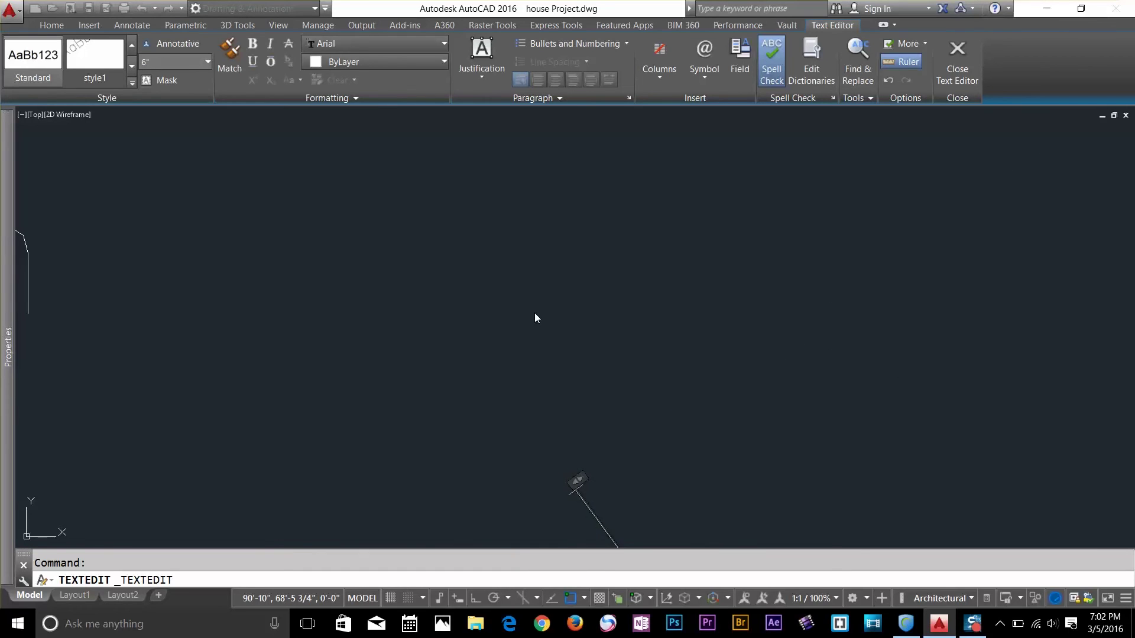
pyautogui.press('Escape')
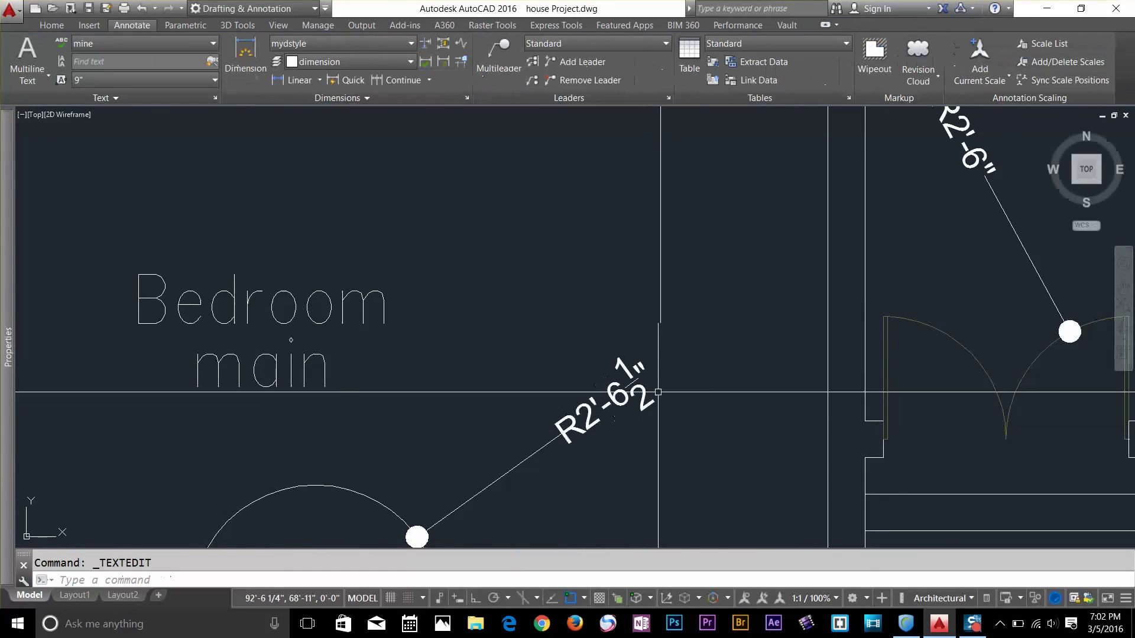
pyautogui.scroll(-3, 597, 431)
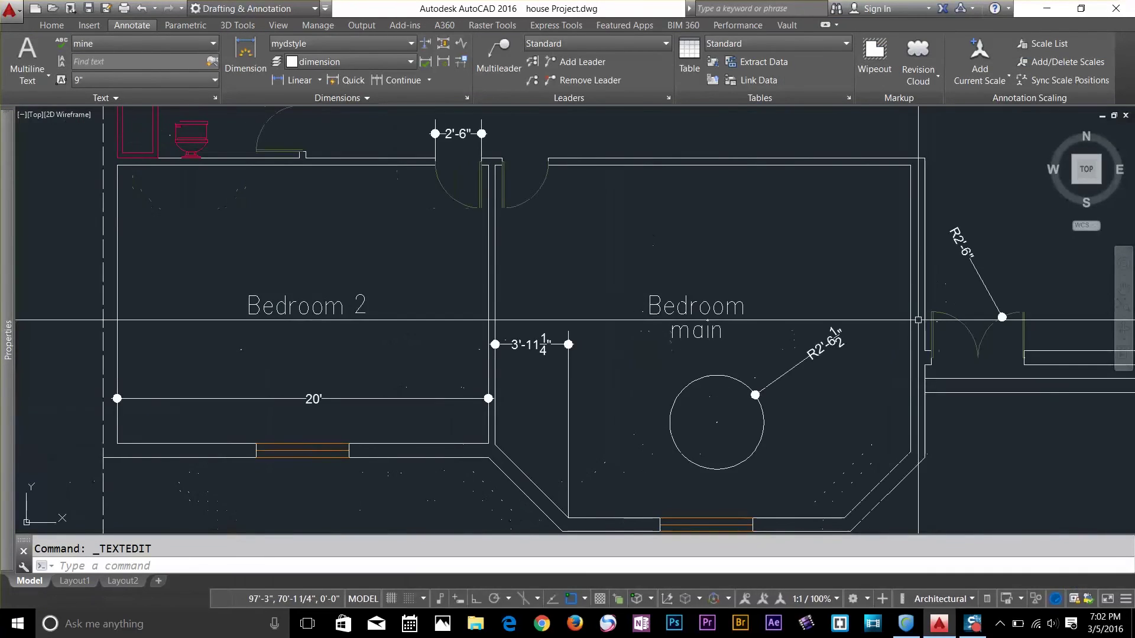
pyautogui.scroll(5, 570, 295)
pyautogui.moveTo(570, 296); pyautogui.dragTo(602, 390, button='middle')
pyautogui.moveTo(408, 167); pyautogui.dragTo(557, 316, button='middle')
pyautogui.moveTo(731, 251); pyautogui.dragTo(732, 271, button='middle')
pyautogui.scroll(-5, 731, 272)
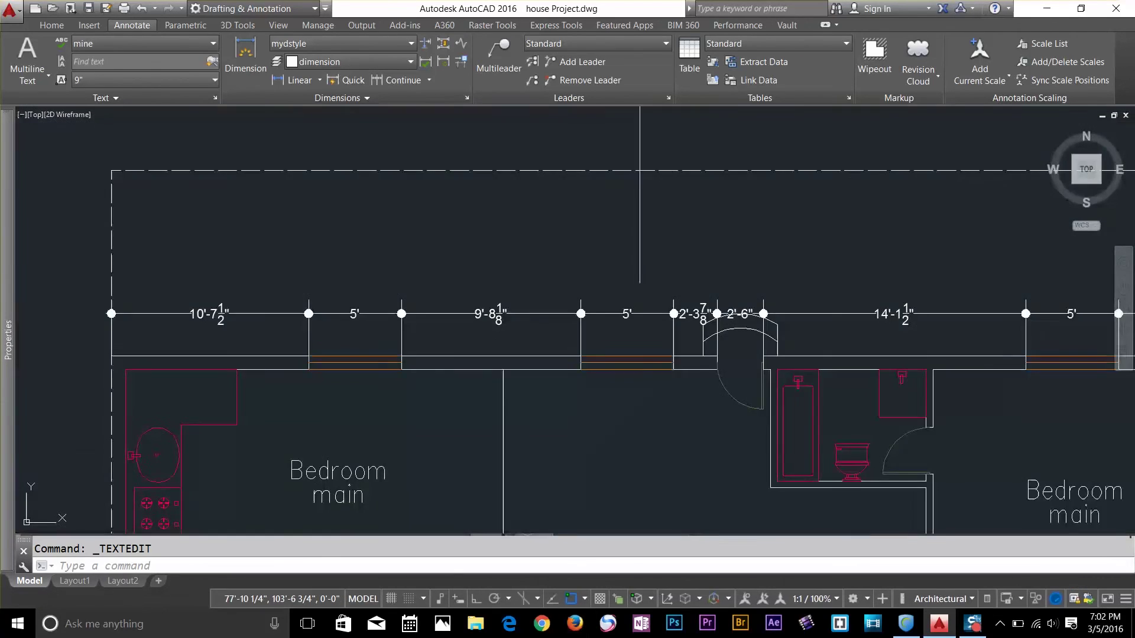
pyautogui.press('Escape')
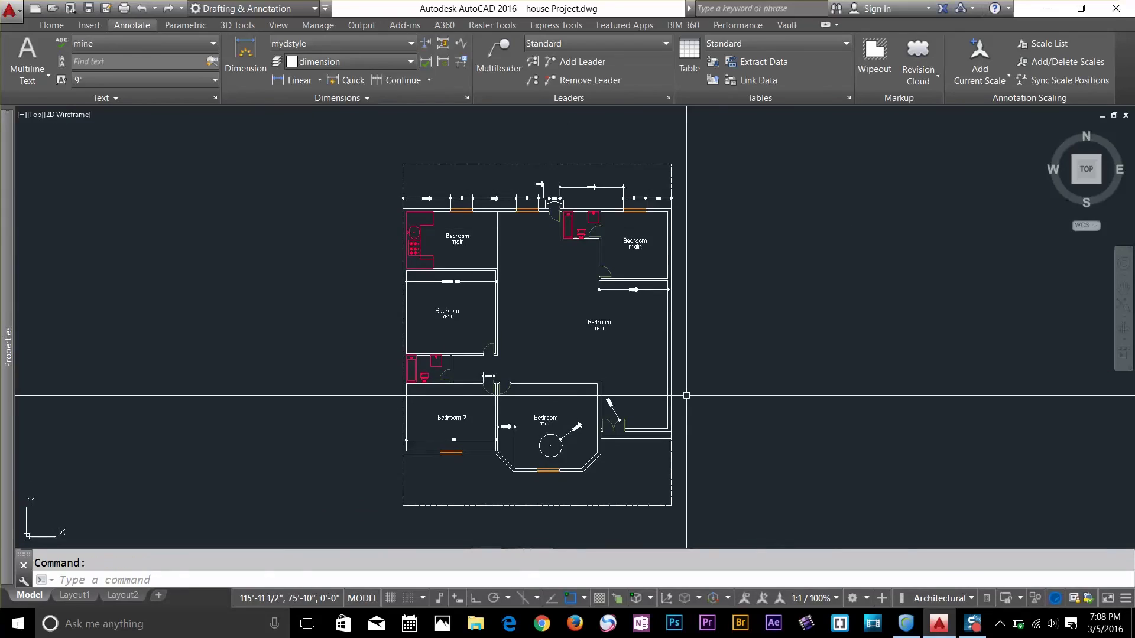